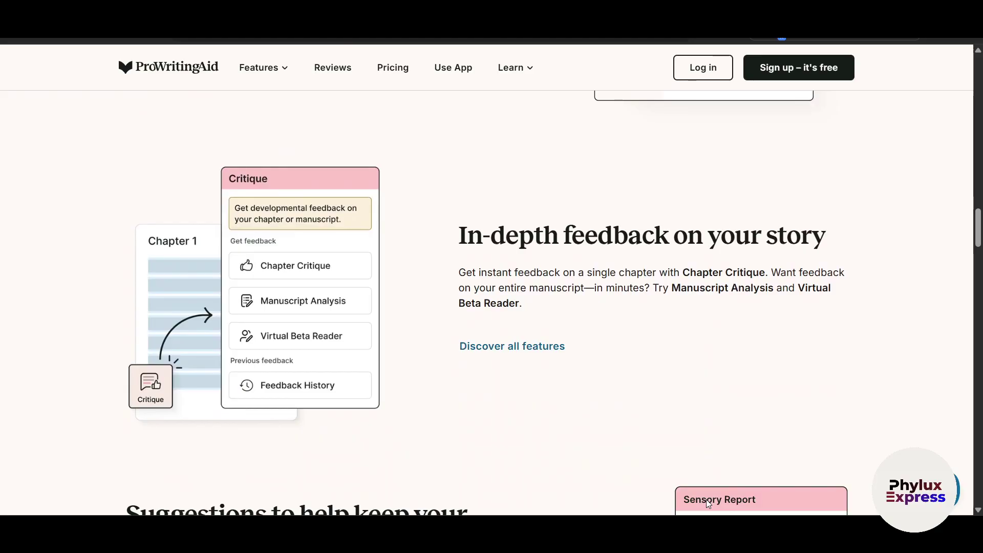
Look through the ProWritingAid homepage's feature sections, supported writing apps, success stories and footer
scroll(706, 500, down, 10)
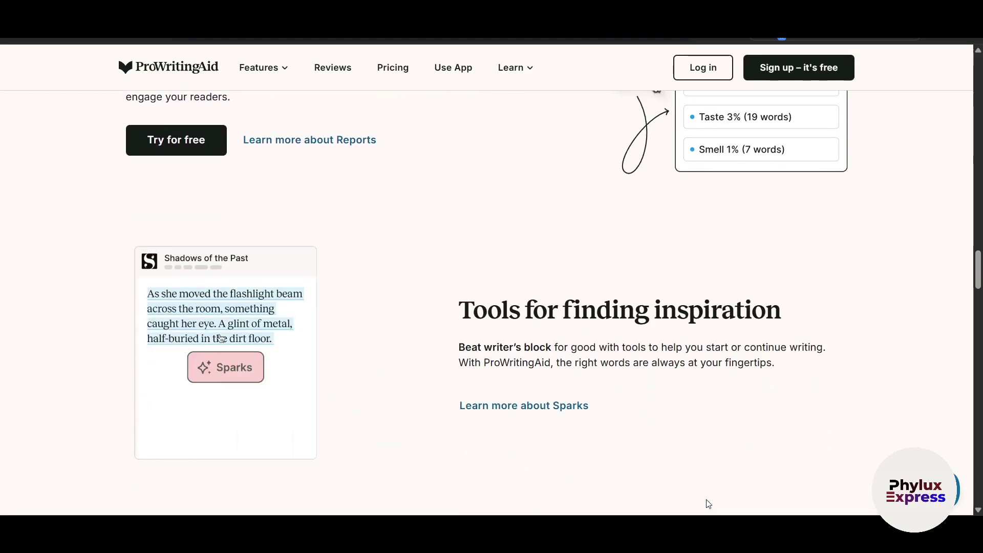
scroll(708, 503, down, 11)
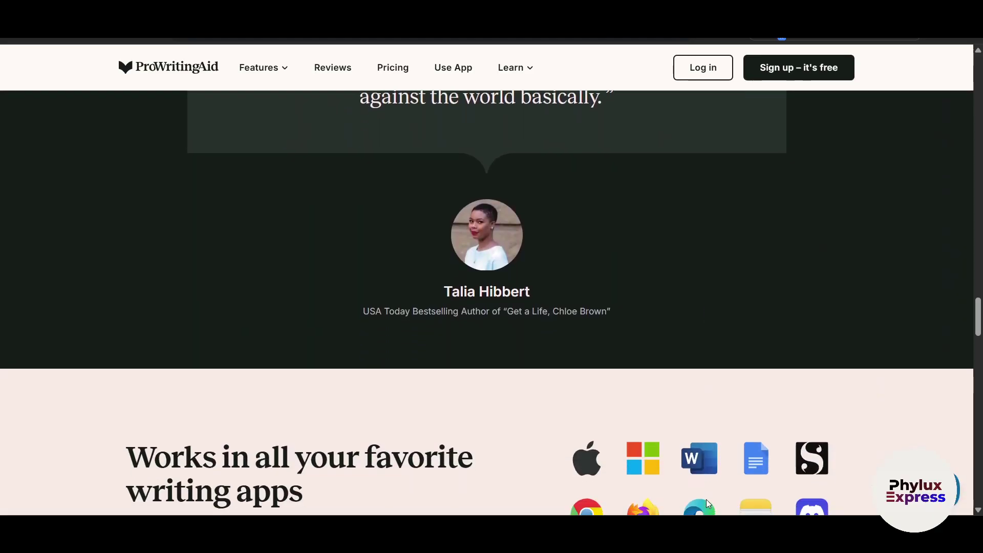
scroll(708, 504, down, 17)
scroll(708, 505, down, 14)
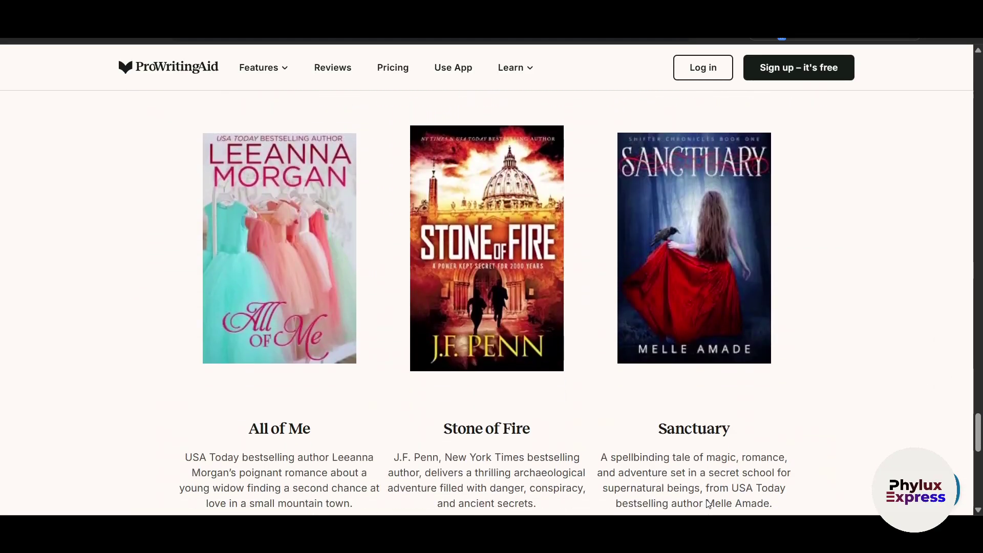
scroll(708, 504, down, 12)
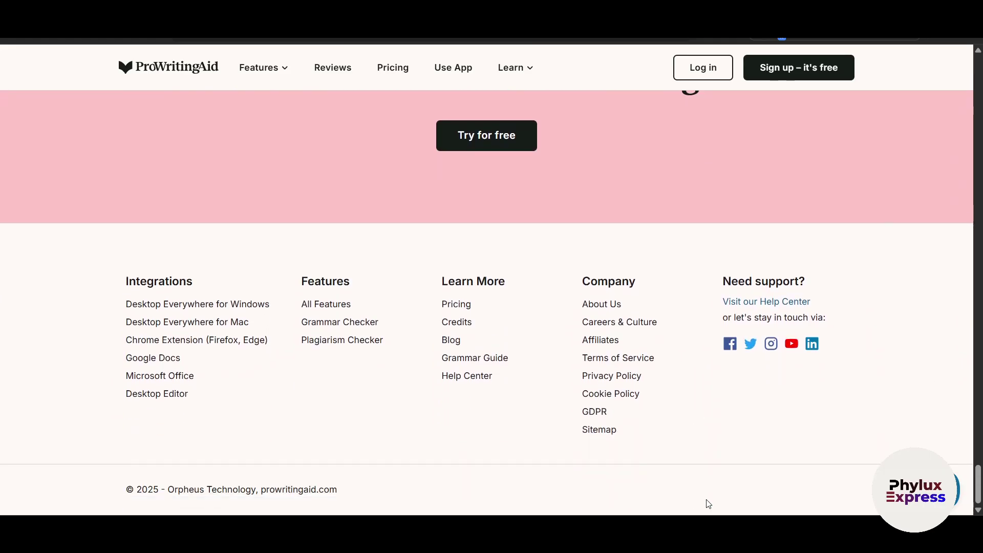
scroll(708, 504, up, 18)
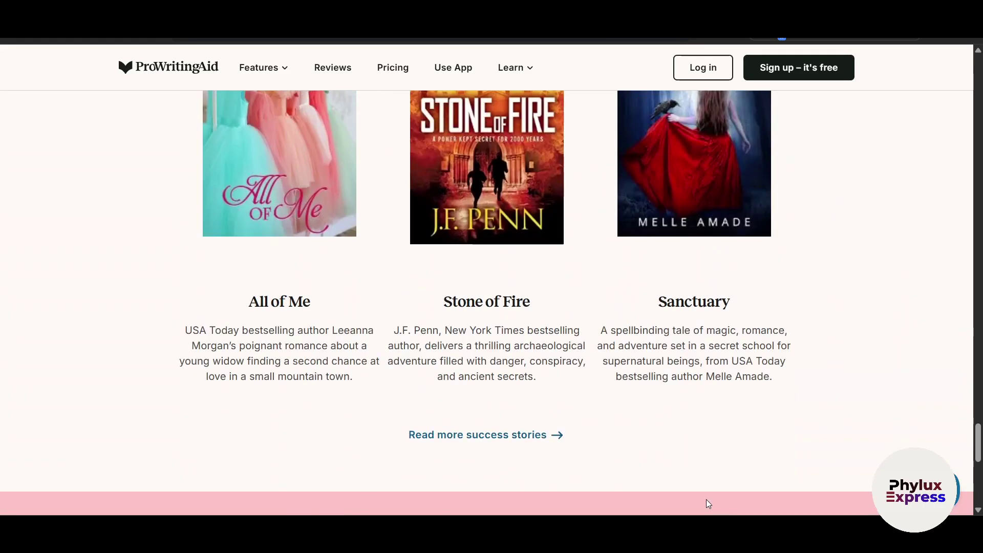
scroll(709, 505, up, 15)
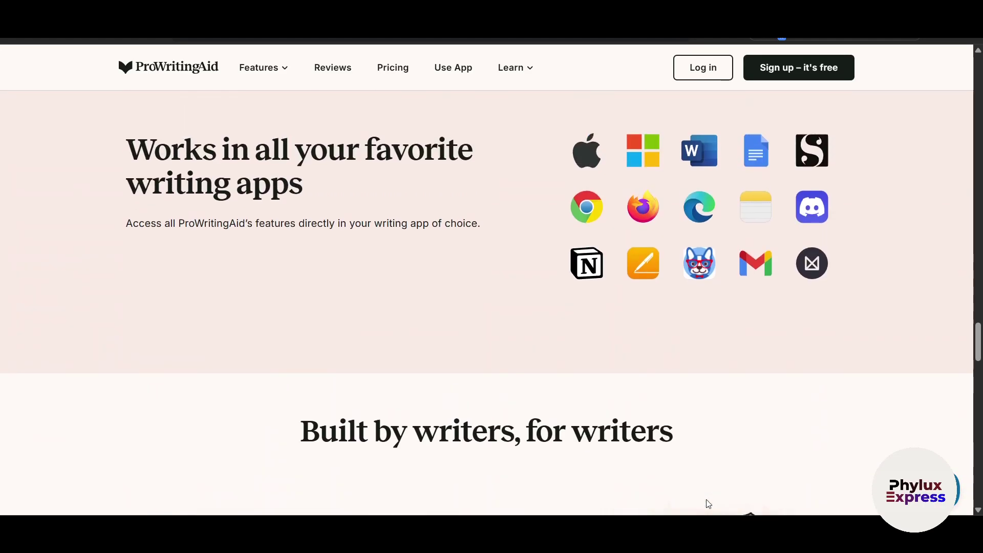
scroll(708, 504, up, 15)
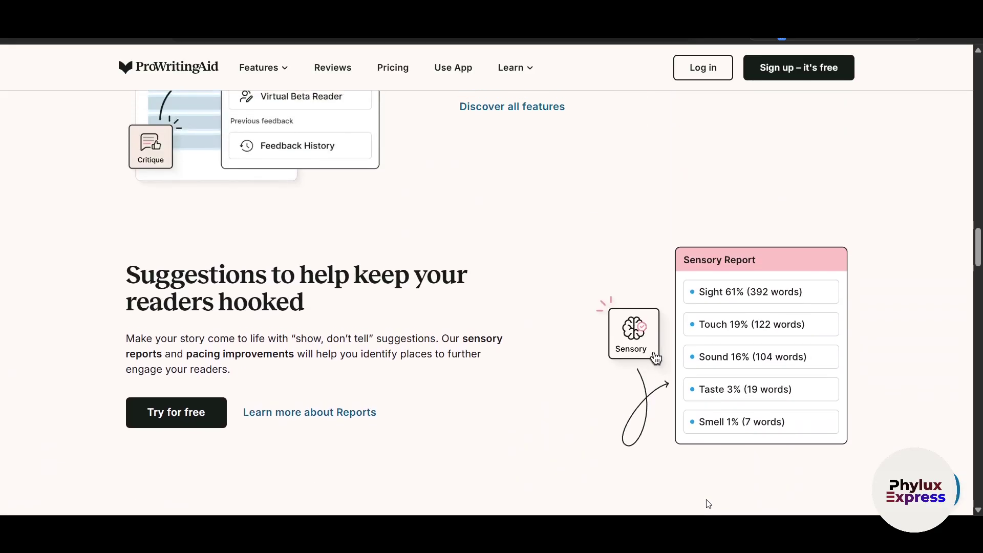
scroll(709, 504, up, 12)
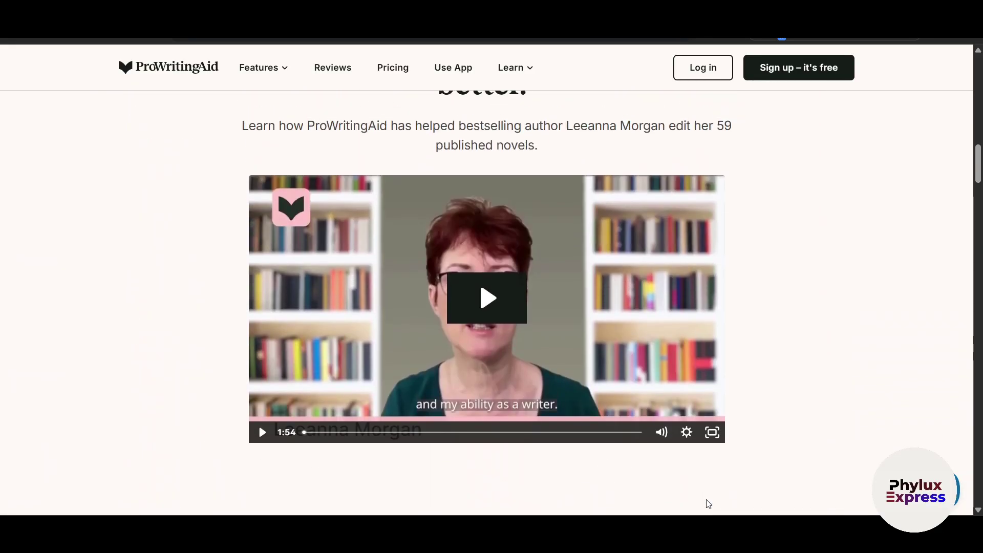
scroll(708, 504, up, 12)
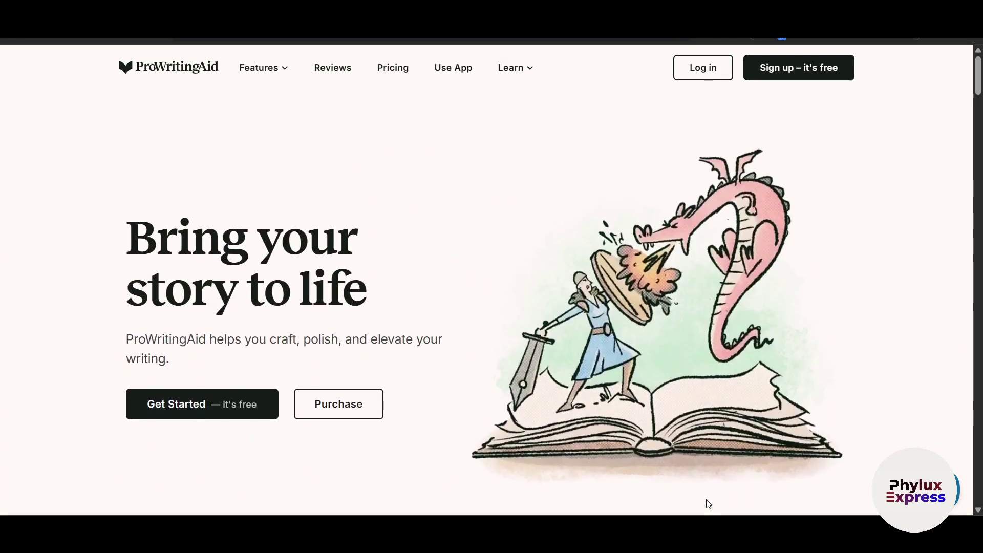
scroll(709, 504, down, 1)
scroll(709, 505, up, 1)
Reopen the ProWritingAid site from the Google search results and go to its pricing page
key(alt+Left)
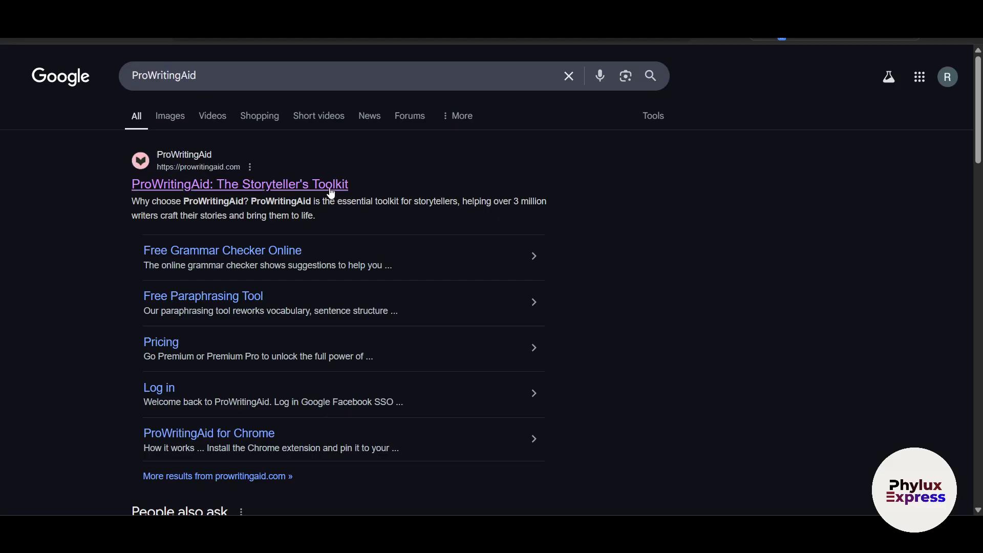
click(330, 188)
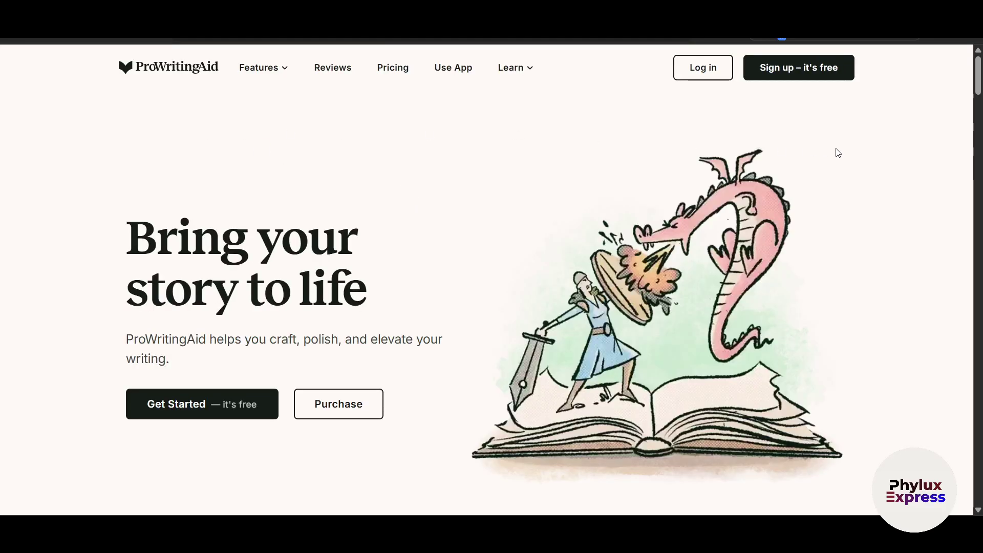
click(381, 75)
Compare the Free, Premium and Premium Pro prices under monthly, yearly and lifetime billing
scroll(485, 156, down, 4)
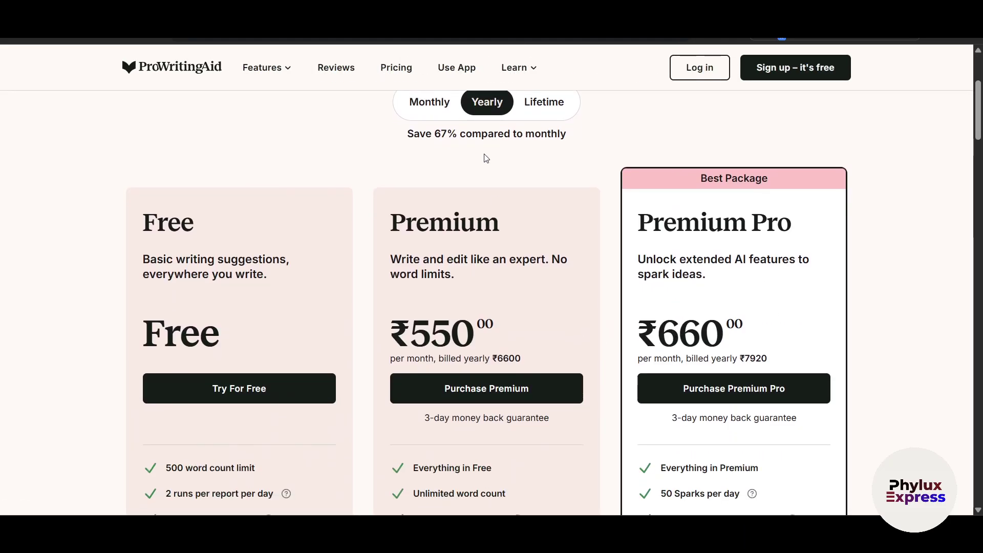
scroll(446, 211, up, 3)
click(430, 230)
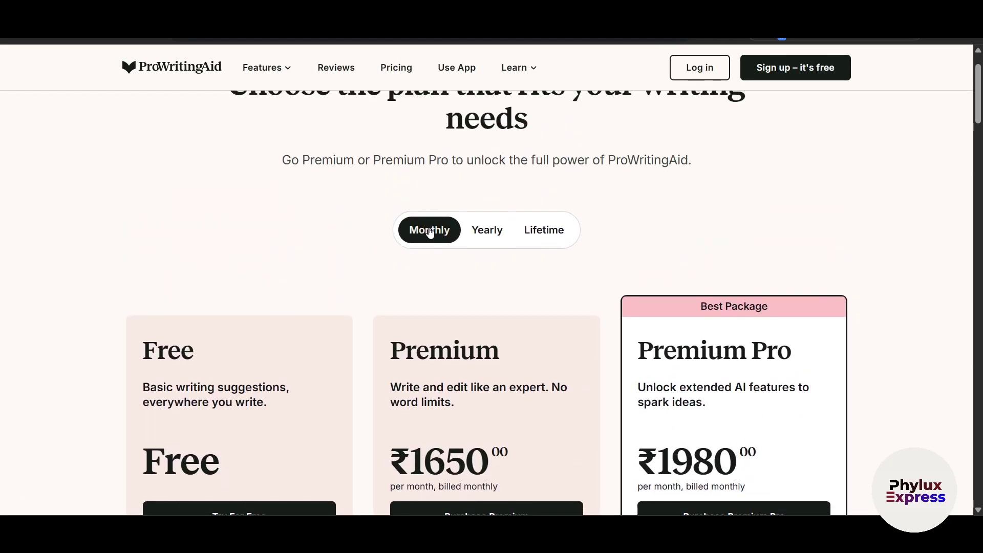
click(480, 231)
click(528, 233)
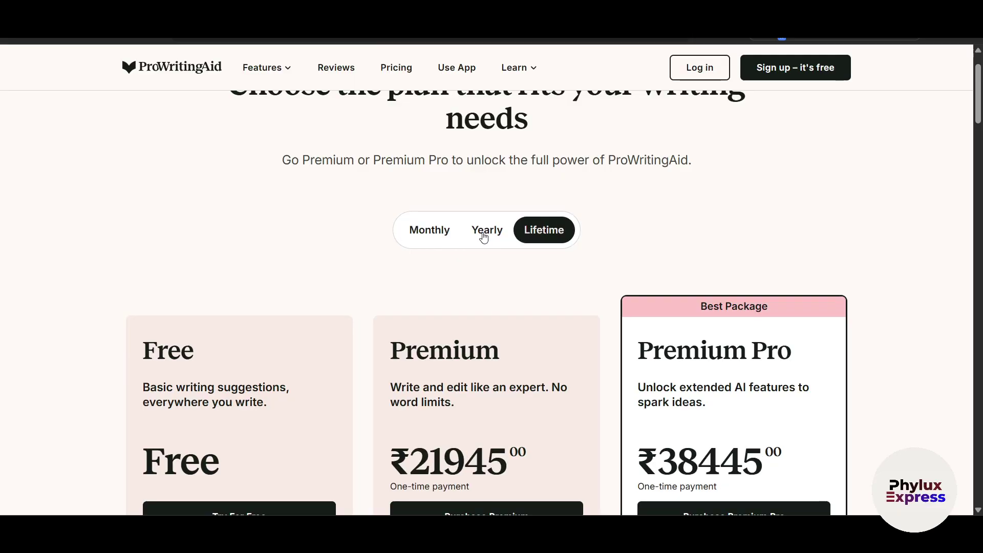
scroll(589, 235, down, 3)
scroll(610, 235, up, 1)
click(492, 176)
Review the feature lists of the three plans and the additional offers below them
scroll(503, 266, down, 7)
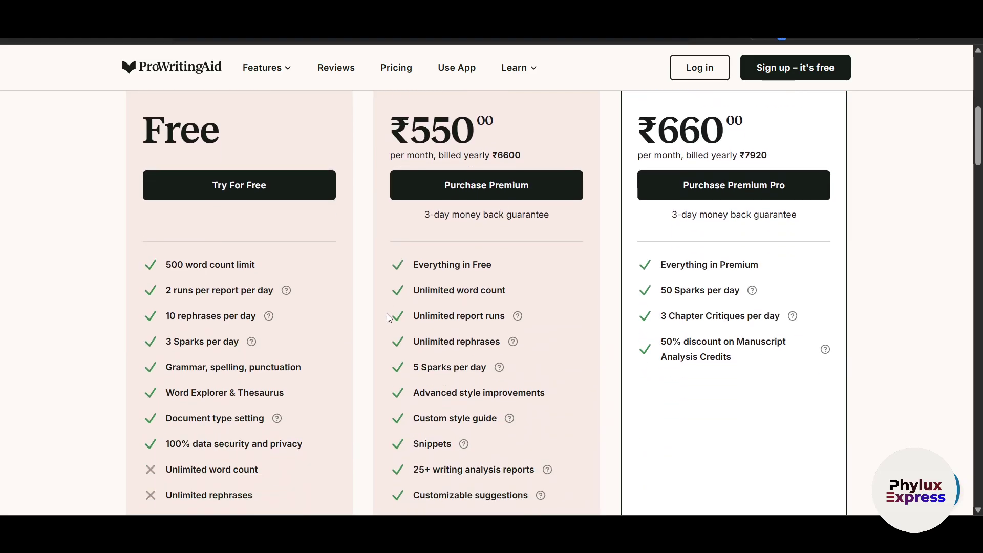
scroll(418, 320, down, 8)
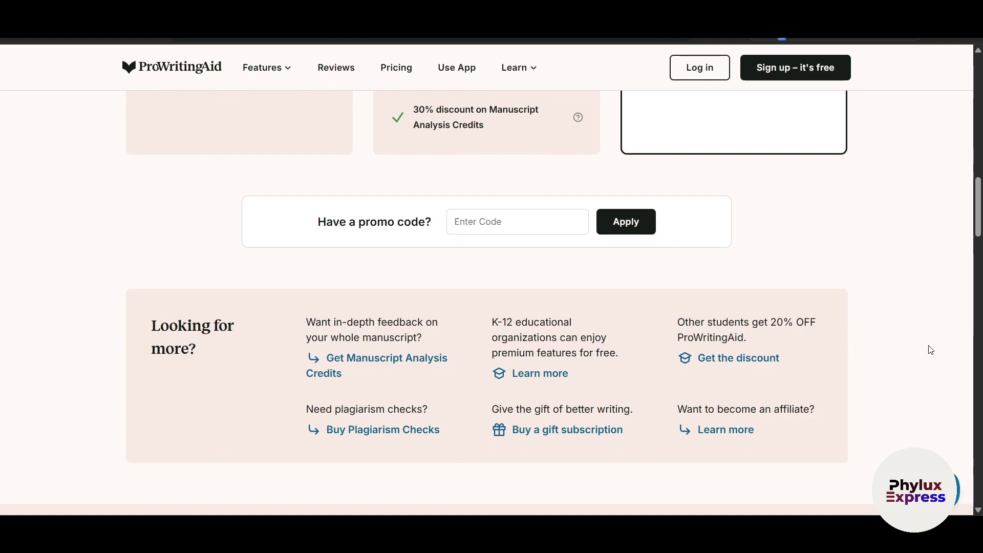
scroll(931, 350, up, 8)
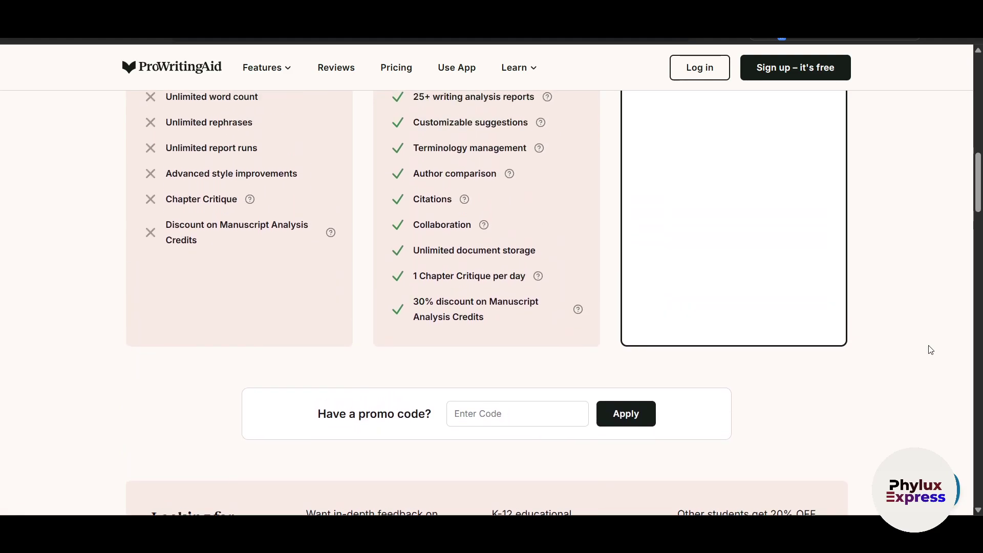
scroll(931, 349, up, 11)
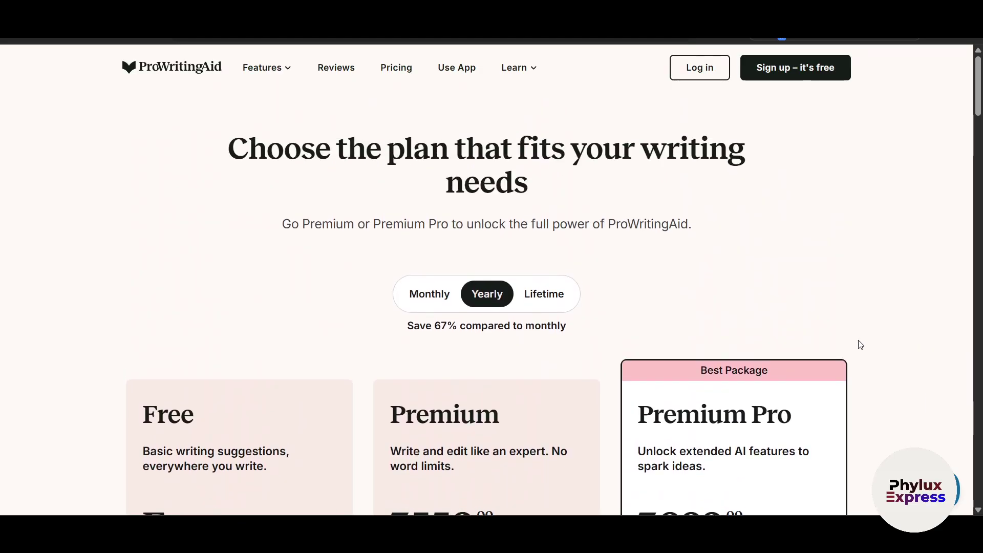
Choose the Free plan with monthly pricing shown and sign up with the existing Google account
click(428, 294)
scroll(318, 323, down, 5)
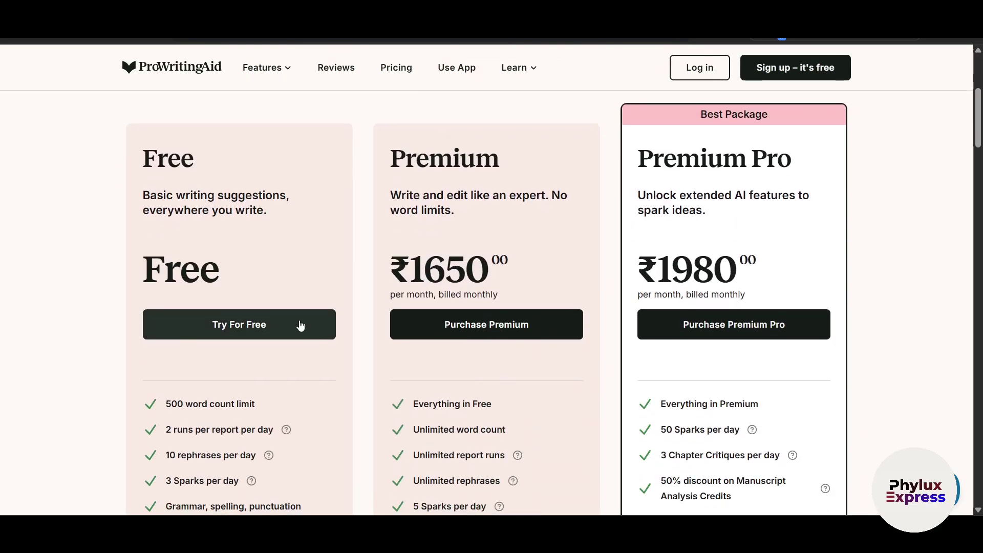
click(301, 325)
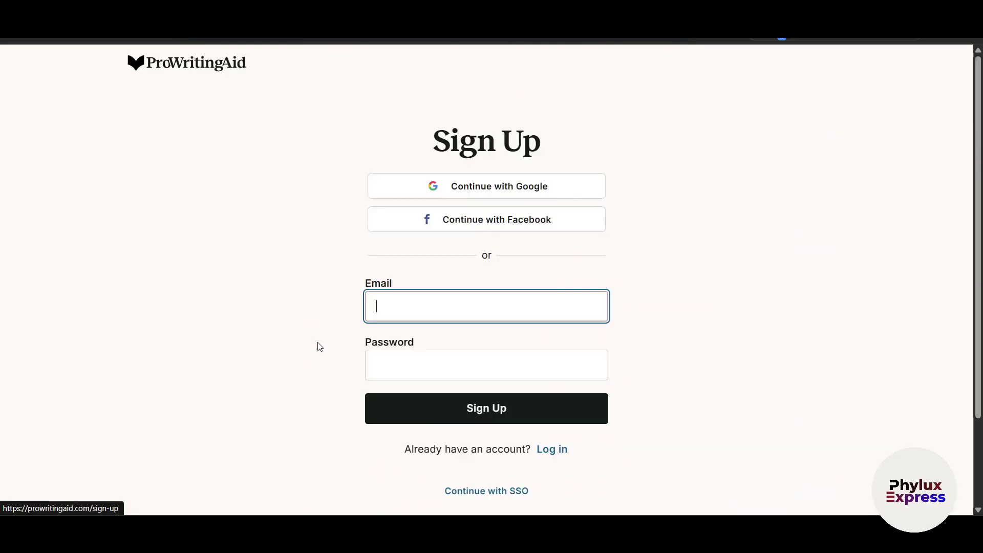
click(494, 184)
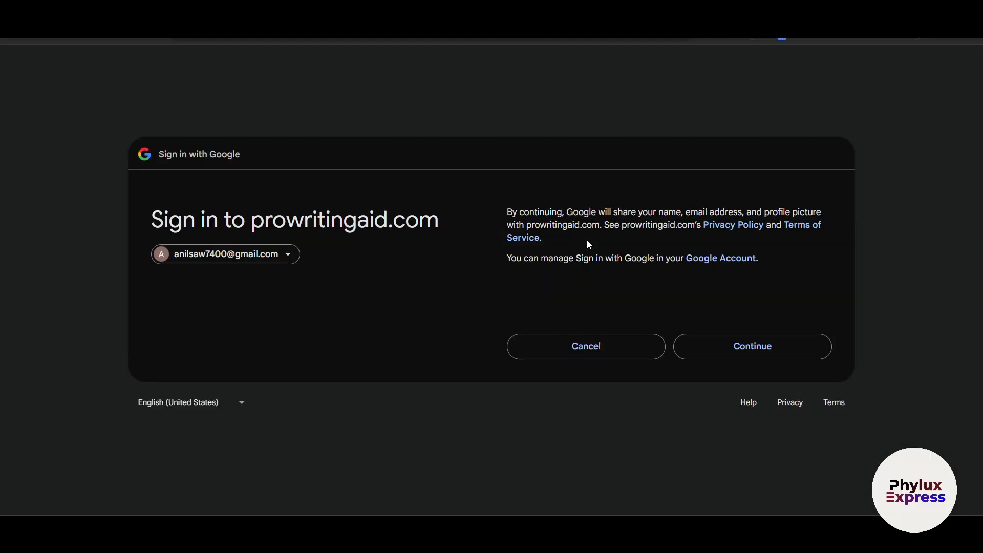
click(767, 348)
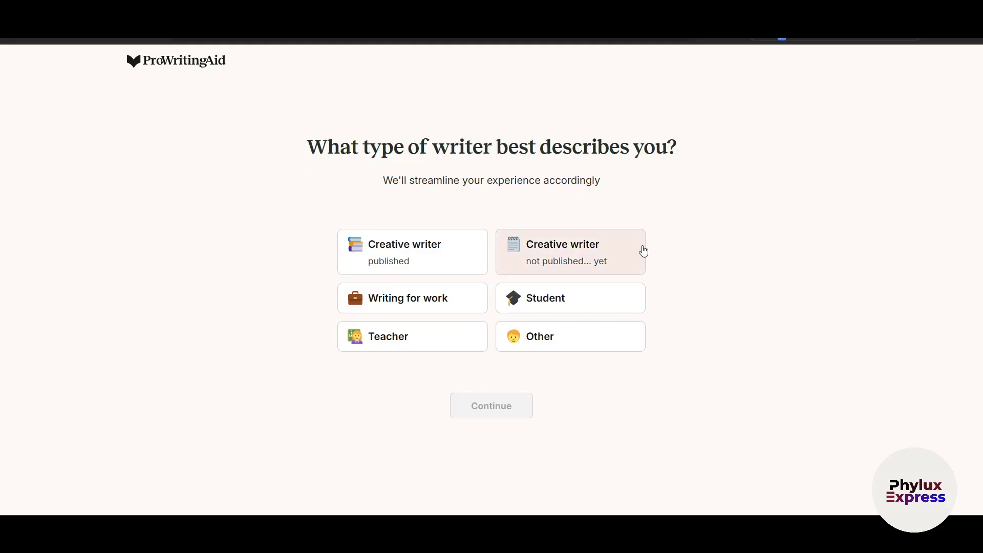
Set the writer type to Writing for work and skip the onboarding questions about writing apps and help topics
click(412, 298)
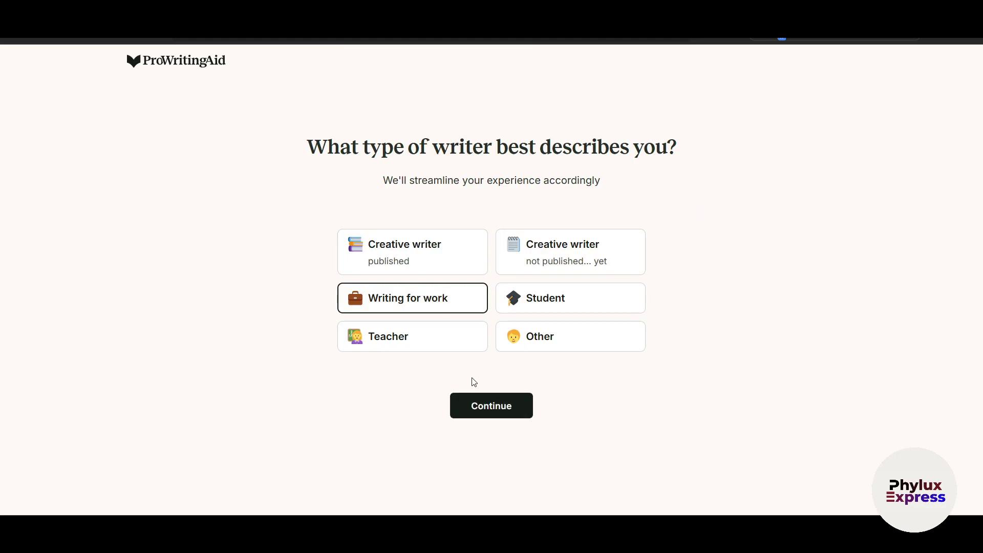
click(484, 410)
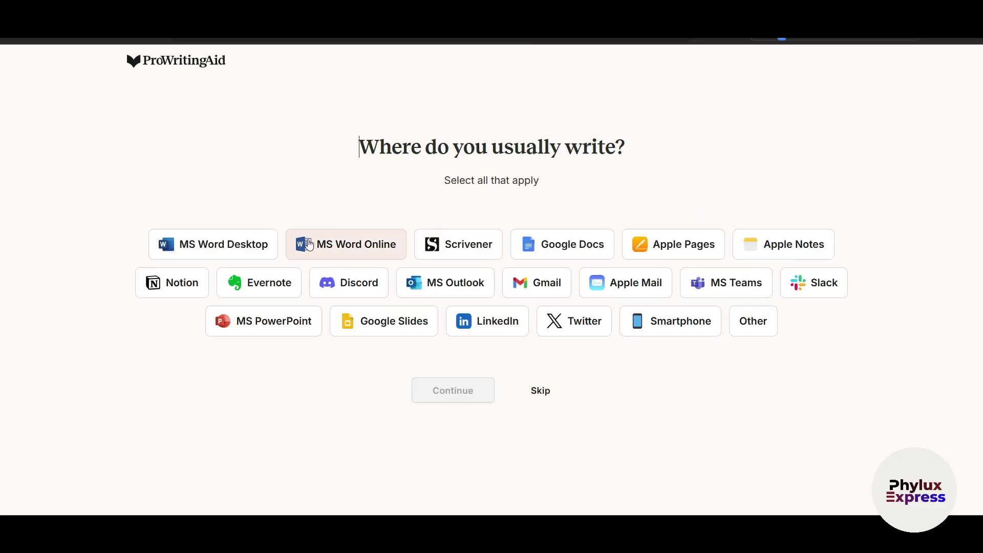
click(592, 247)
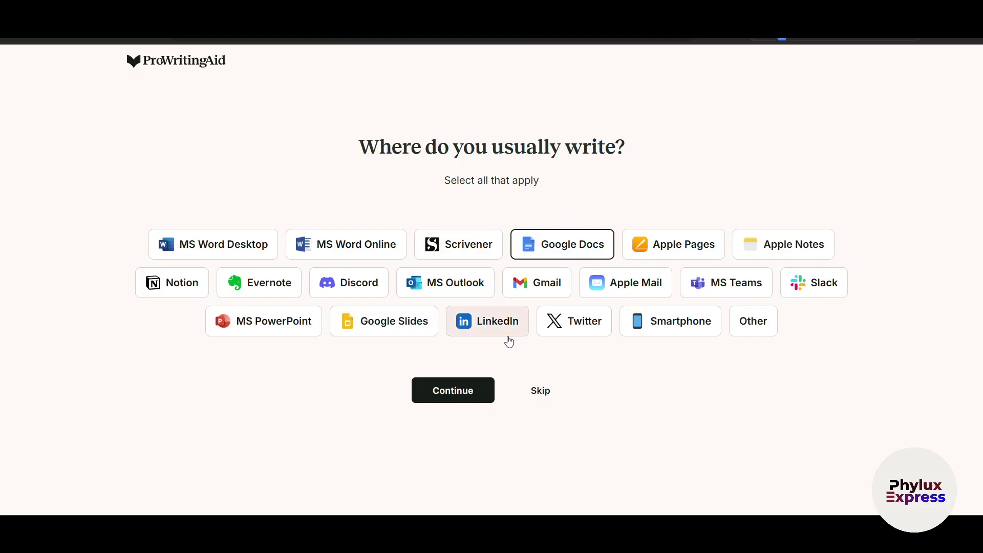
click(544, 392)
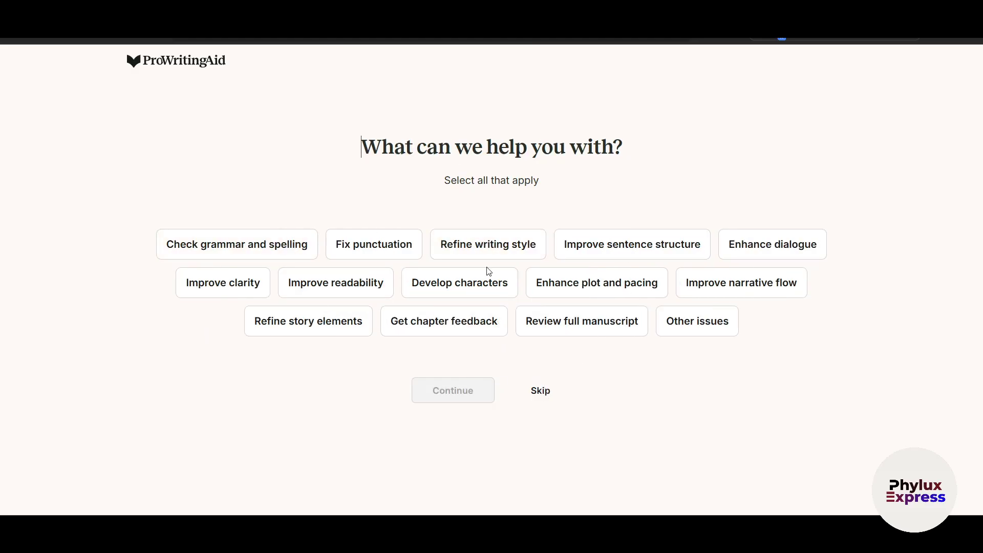
click(540, 391)
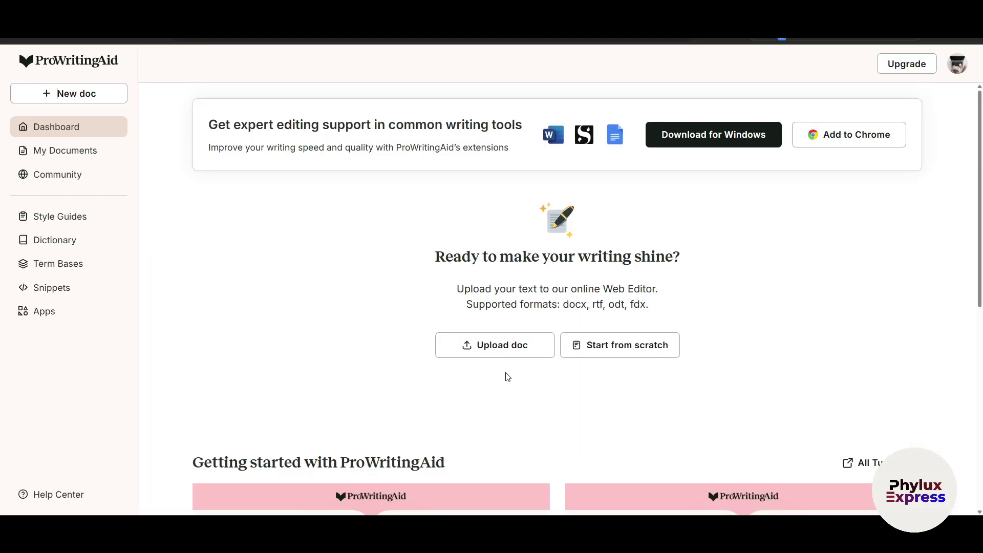
Examine the dashboard's document upload options, editing extensions and getting-started tutorials
scroll(605, 367, down, 3)
scroll(604, 366, up, 3)
scroll(374, 362, down, 5)
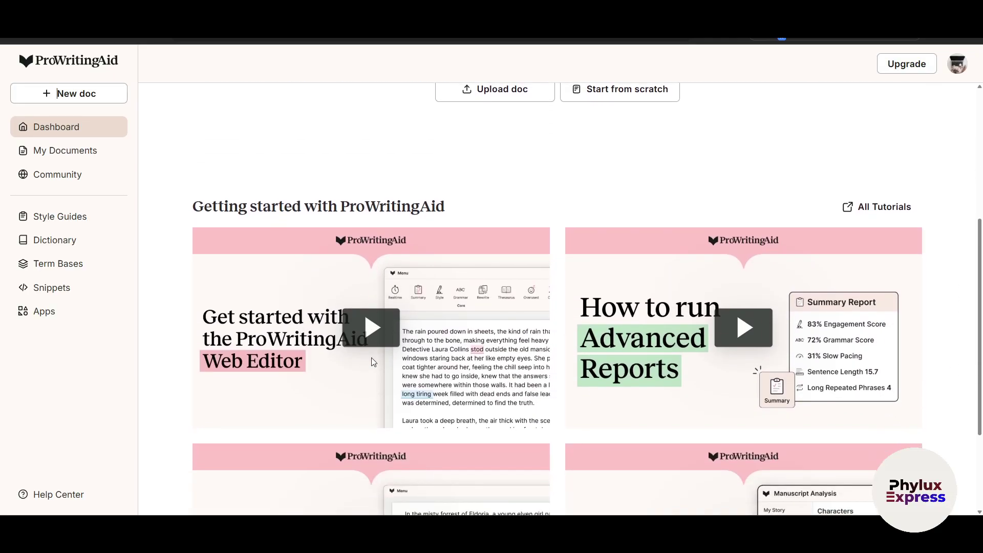
scroll(372, 363, up, 5)
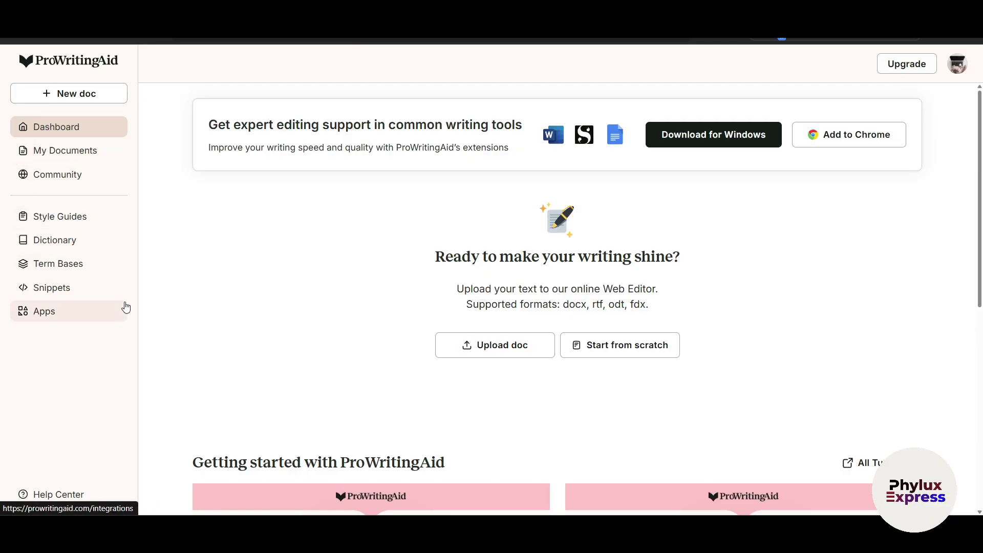
drag(448, 251, 609, 251)
click(751, 257)
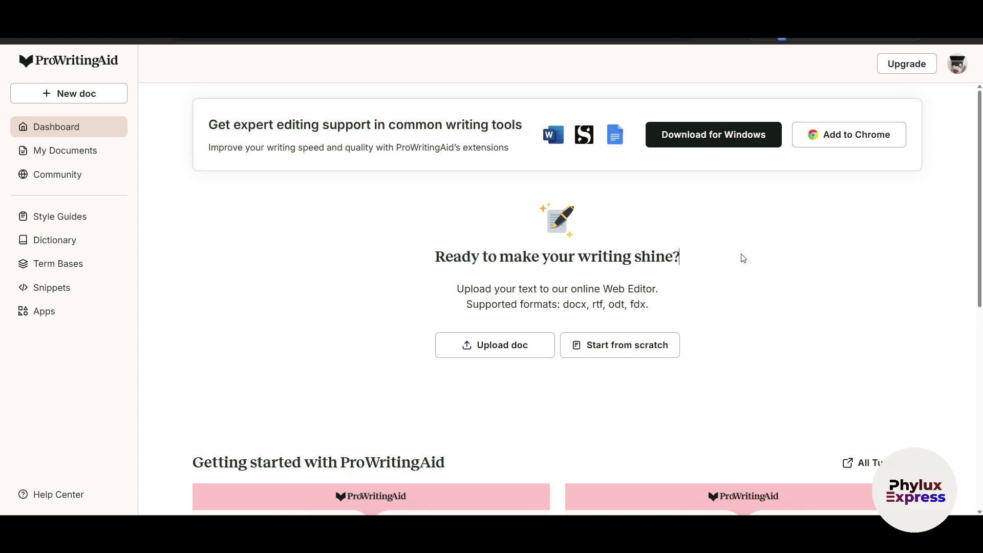
scroll(717, 328, down, 4)
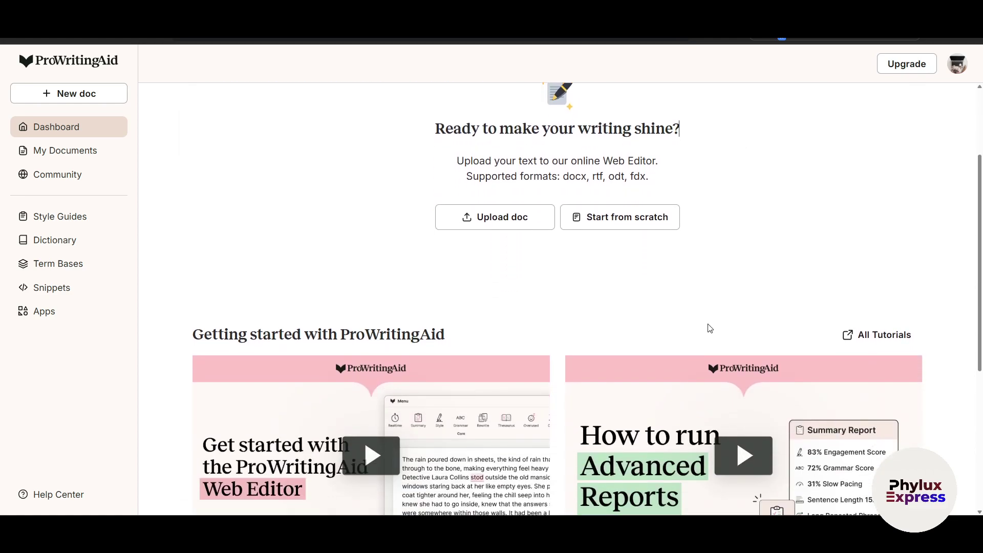
scroll(599, 329, up, 3)
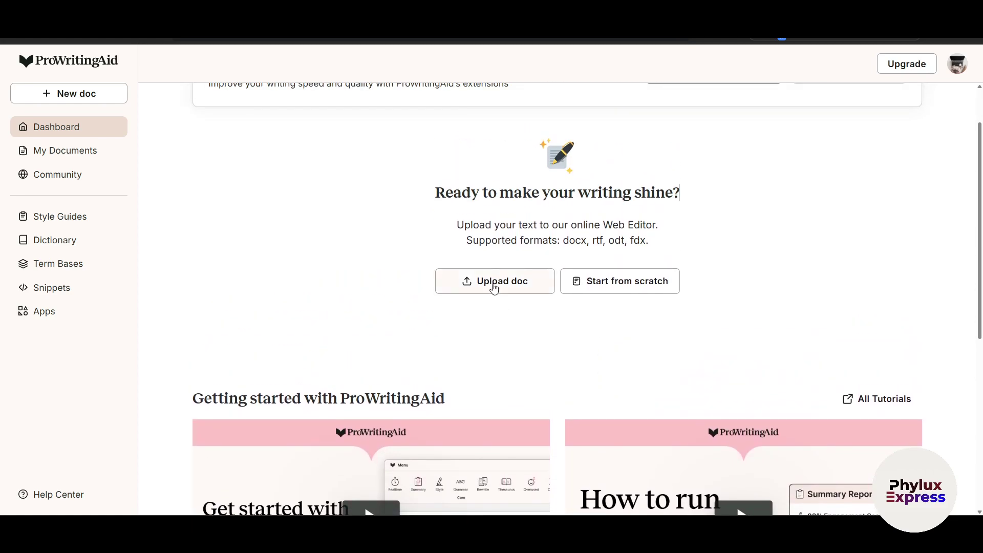
Start a blank document from scratch and enter the line "hello ! is everything right ?"
click(613, 285)
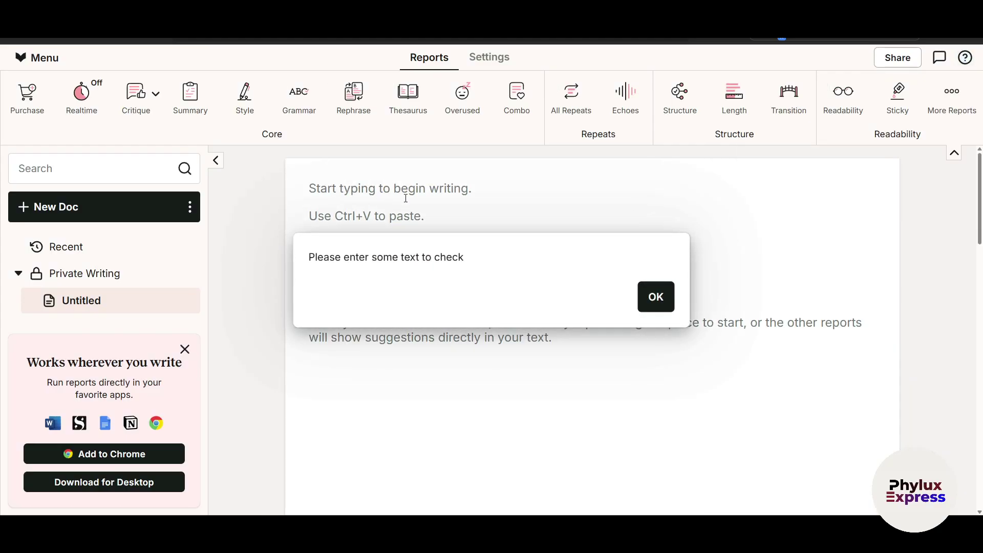
text(hel)
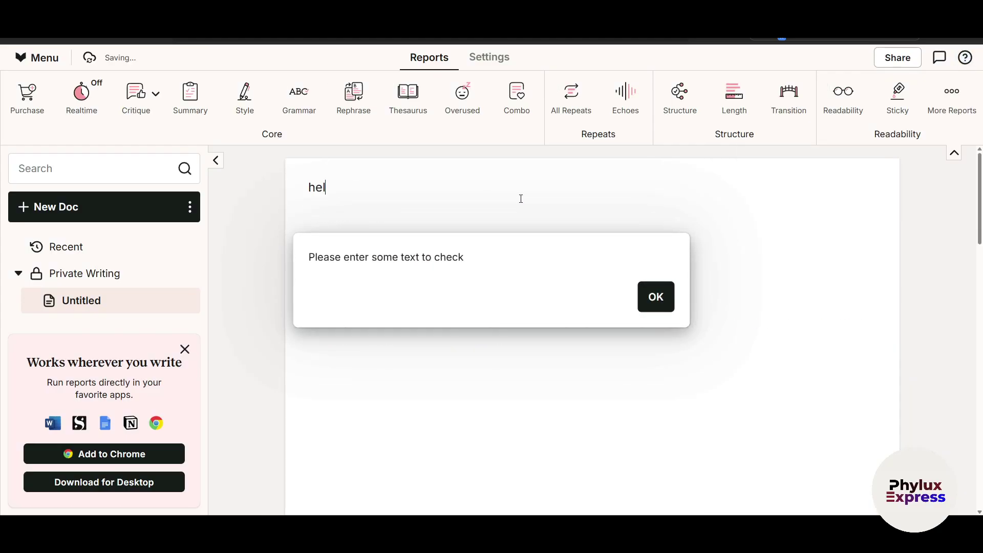
text(lo ! is everything)
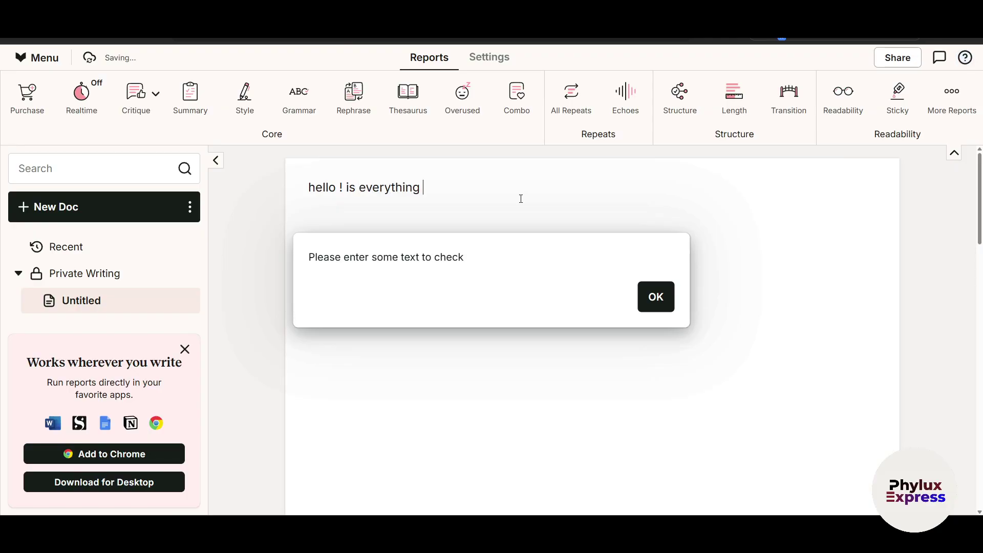
text( right ?)
key(Return)
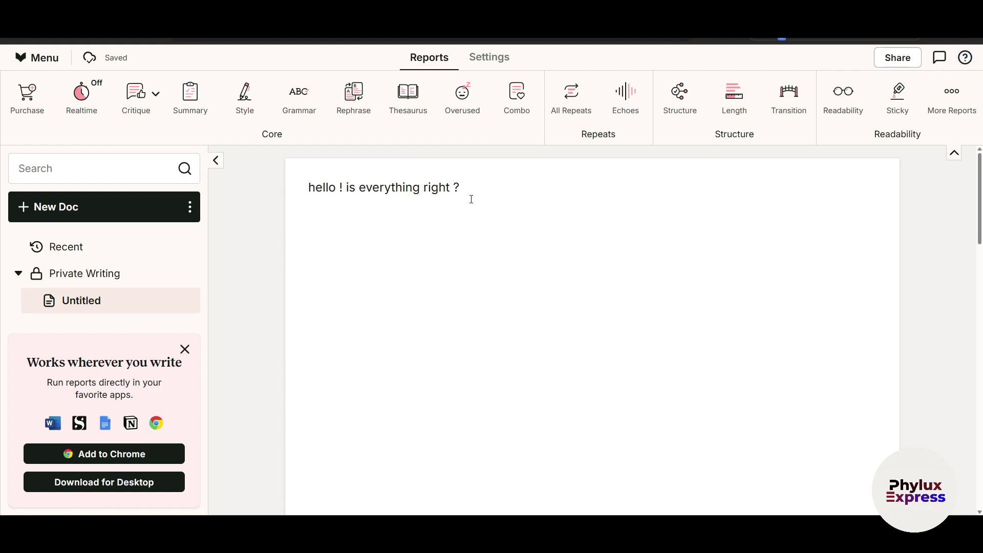
Add the ProWritingAid introduction paragraph starting "Are you looking for a way to improve your writing", separated from the greeting by a blank line
click(318, 250)
text(Are you looking for a way to improve your writing, eliminate grammar errors, and enhance your style? Welcome to ProWritingAid, the ultimate writing assistant designed to help writers, students, and professionals create polished, error-free content. Whether you’re drafting an essay, writing a blog post, or preparing a business report, ProWritingAid provides all the tools you need to analyze, edit, and perfect your writing. In this step-by-step tutorial, I’ll walk you through how to use ProWritingAid to check grammar, improve readability, and refine your writing style)
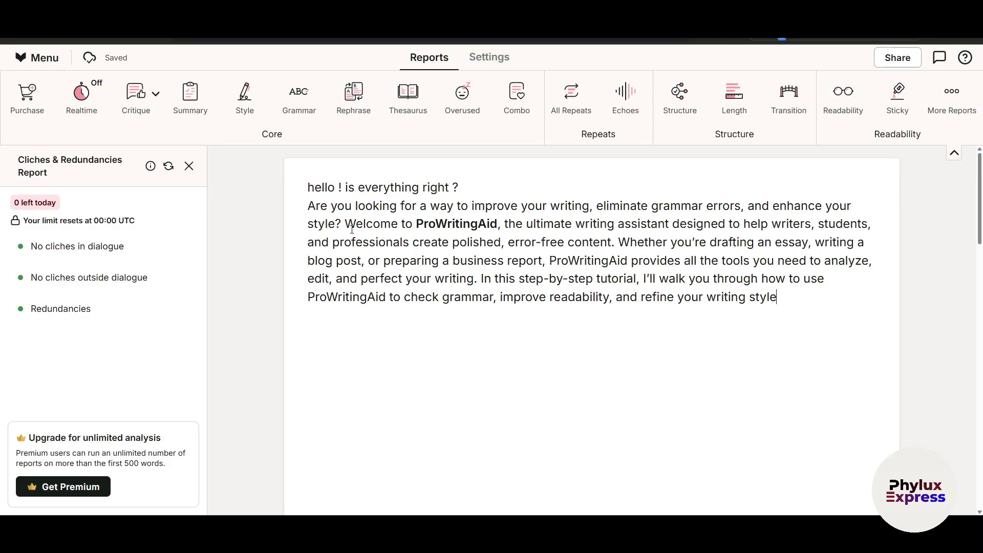
key(Return)
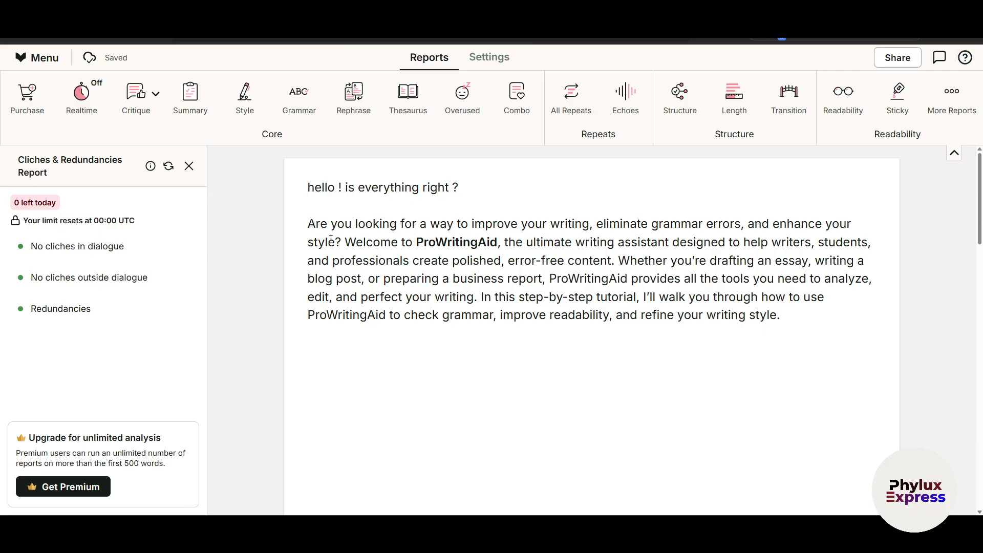
Format the words "Are you looking" at the start of the paragraph as bold and italic
mouse_move(305, 224)
mouse_down()
mouse_move(392, 225)
mouse_move(309, 225)
mouse_up()
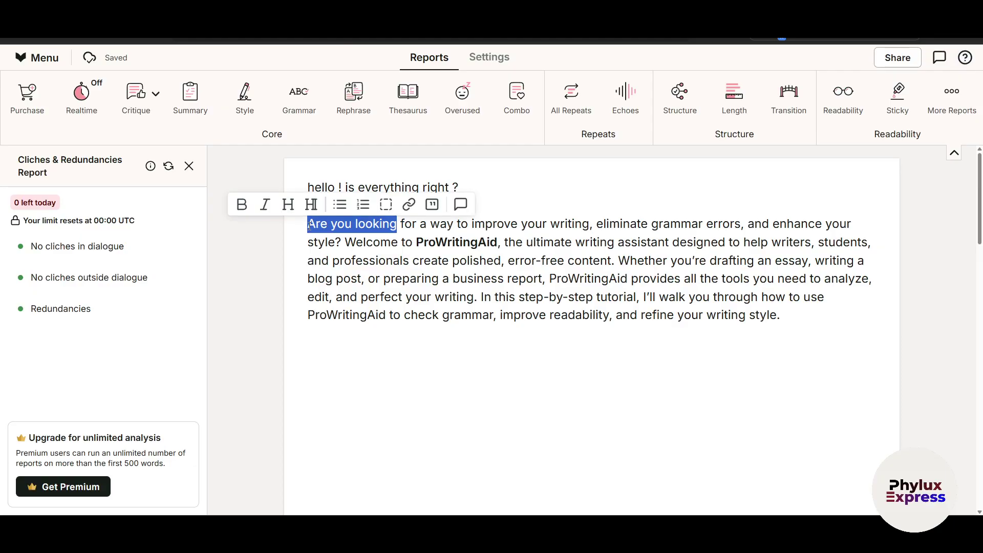
click(243, 210)
click(266, 205)
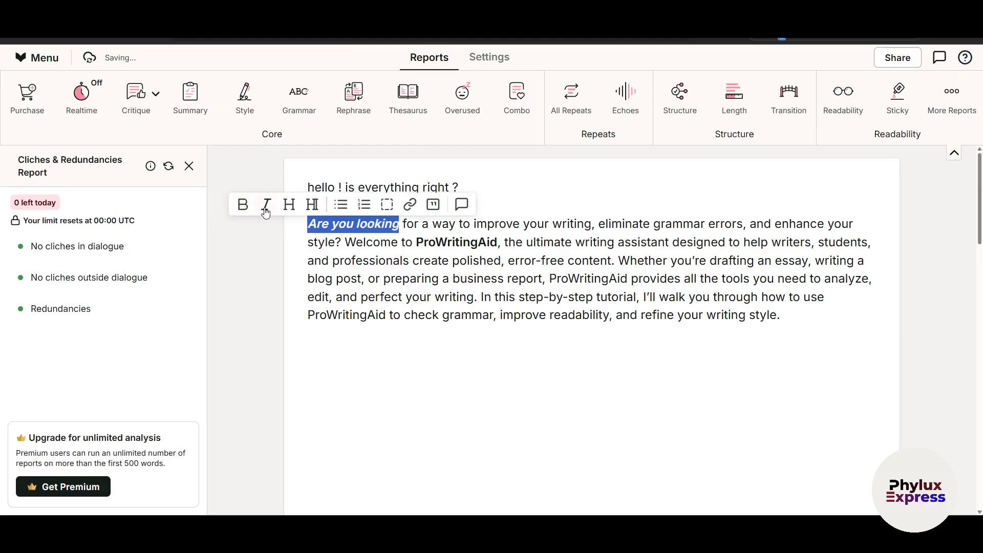
Try the larger and the smaller heading formats on the text and revert it to normal text
click(289, 205)
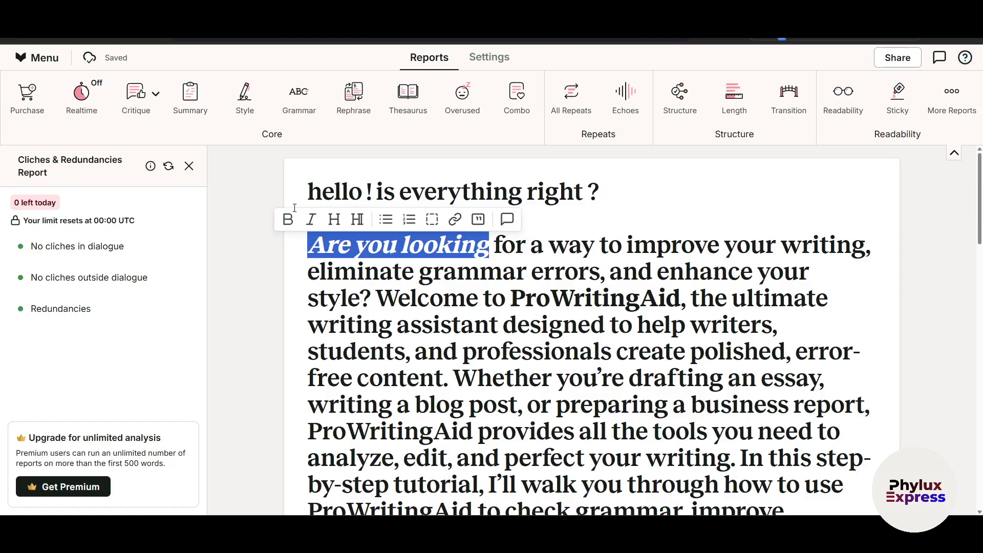
key(ctrl+z)
click(313, 205)
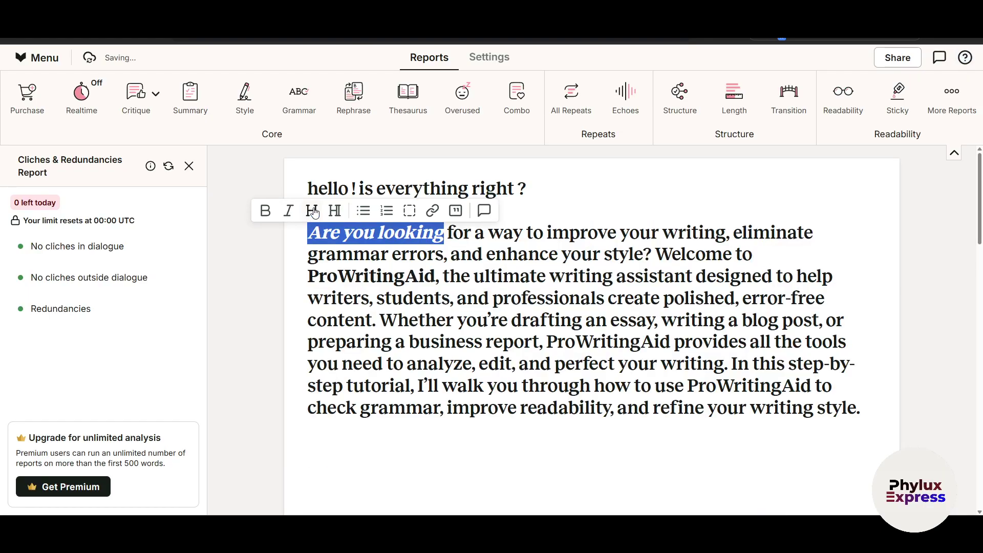
click(333, 214)
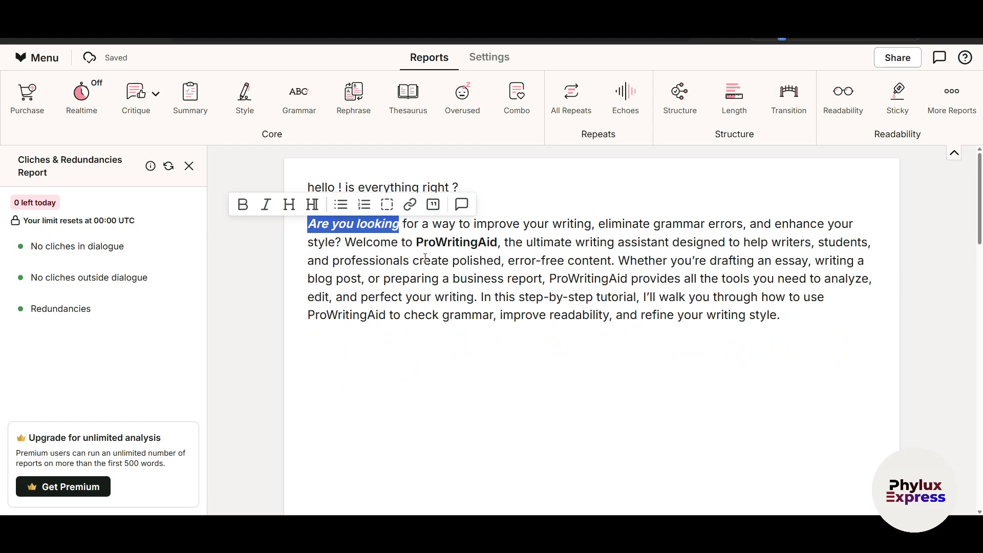
click(446, 366)
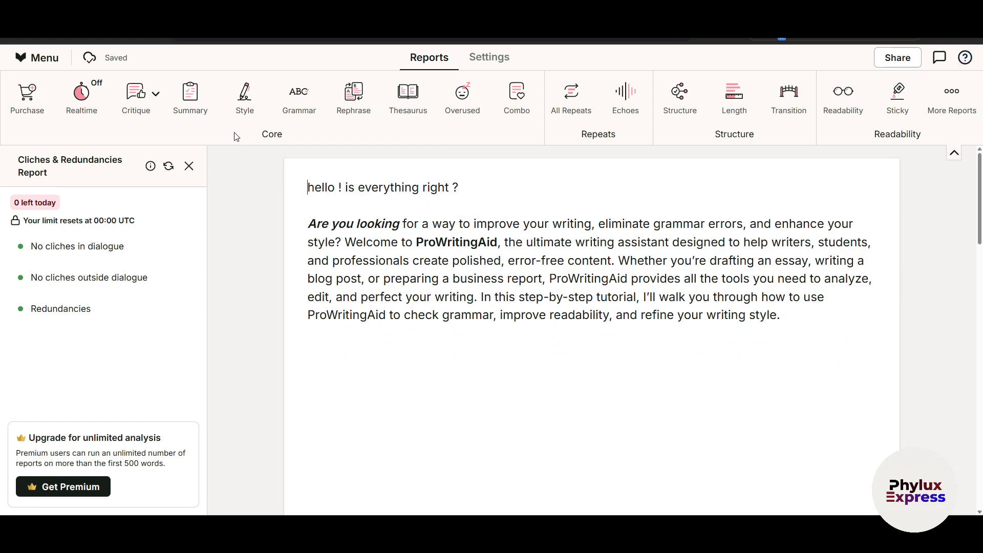
Run the Summary report on the introduction paragraph and close it
drag(804, 346, 306, 224)
click(201, 99)
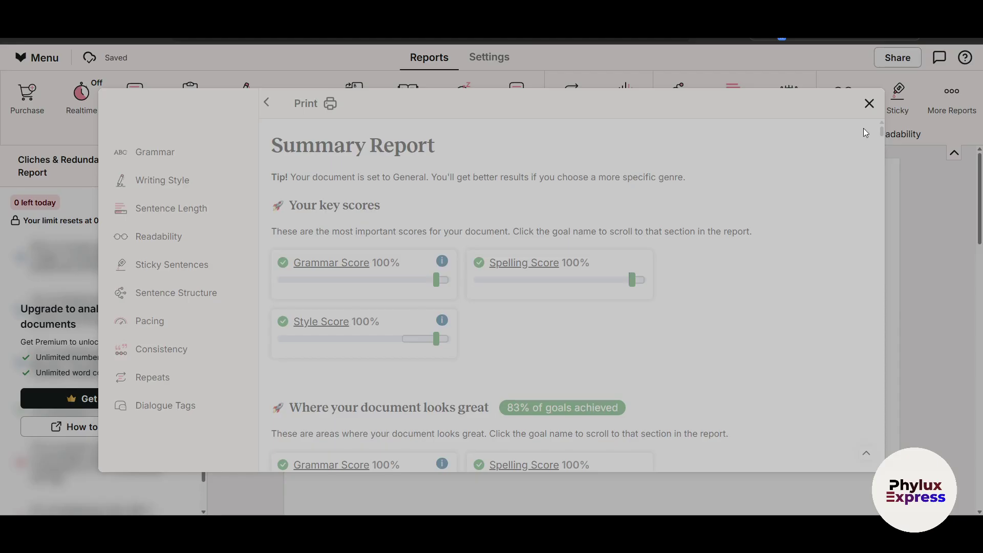
click(869, 104)
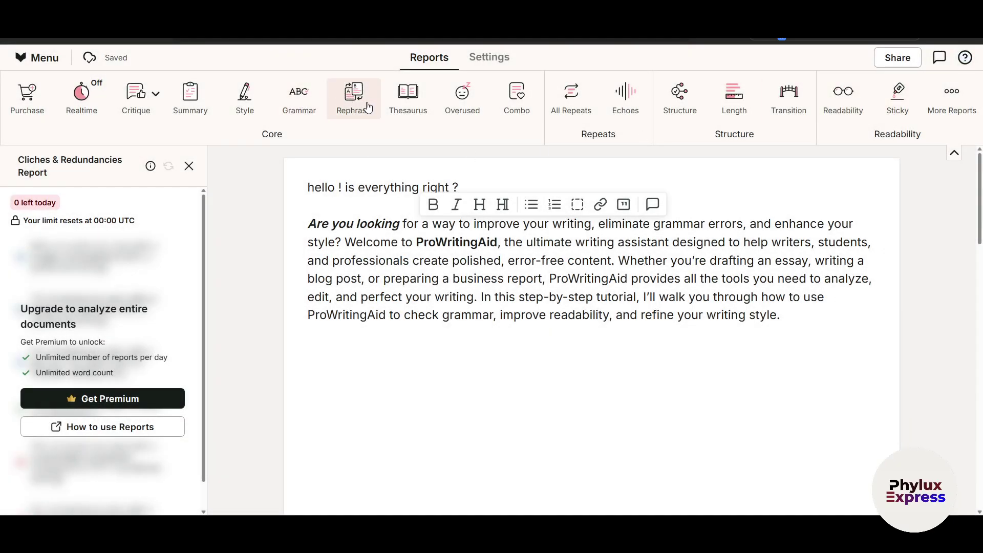
Run the Summary report again for the selected paragraph and look through its key scores and goals
drag(791, 329, 271, 227)
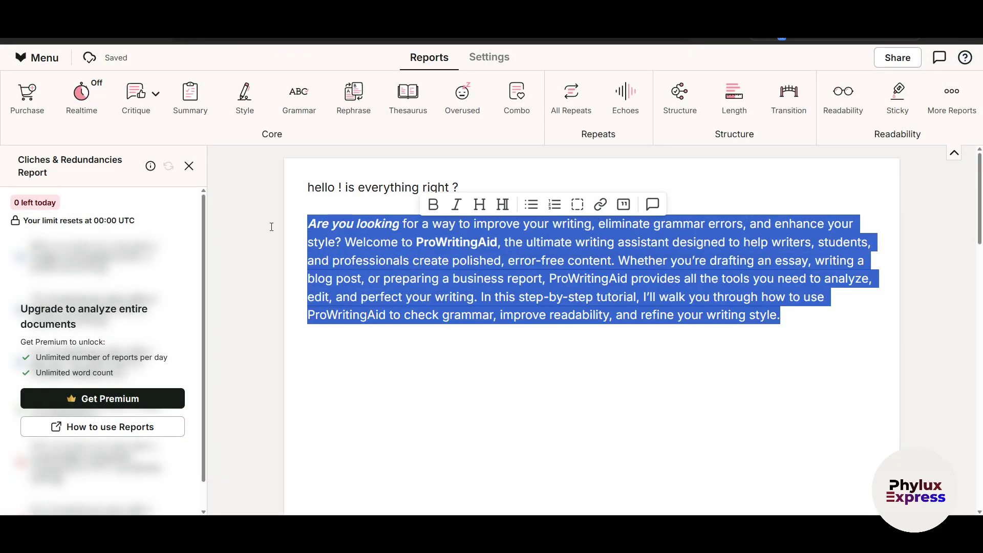
click(200, 102)
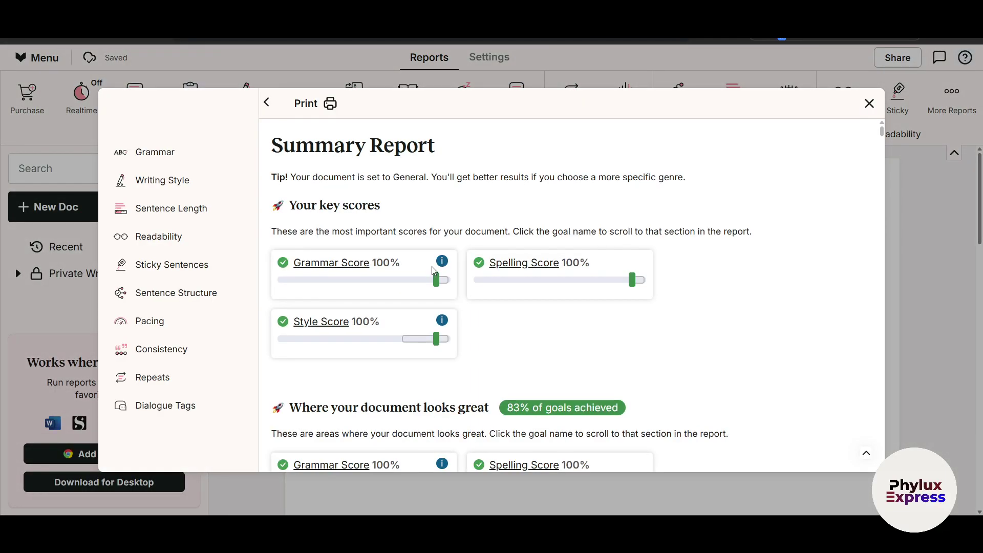
scroll(405, 279, down, 1)
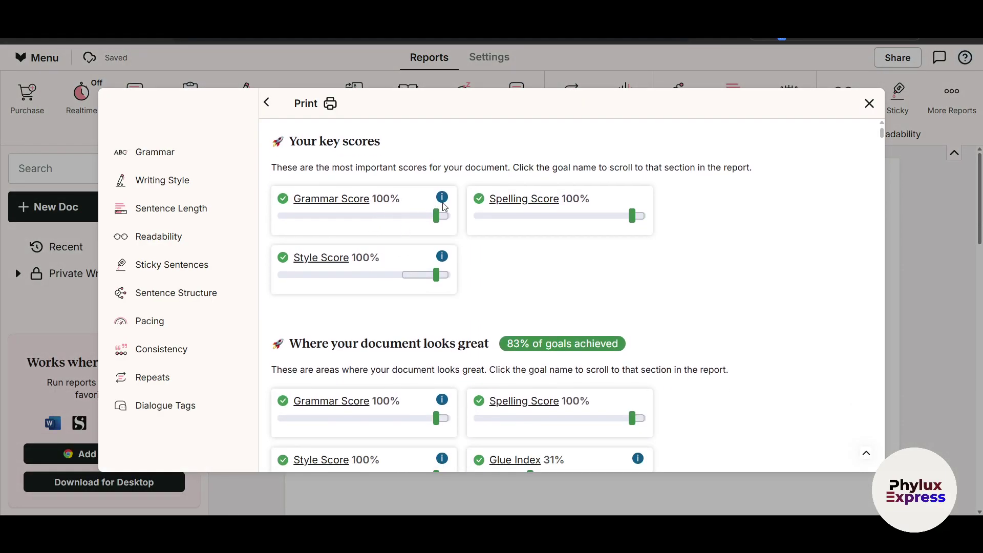
scroll(446, 266, down, 1)
scroll(346, 365, down, 8)
scroll(346, 365, up, 10)
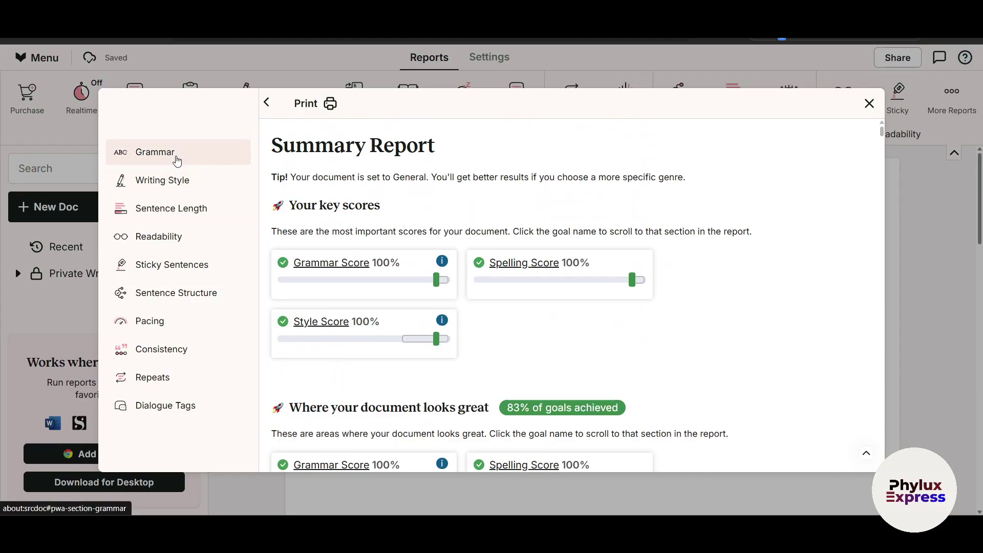
Review the Grammar and Writing Style sections of the Summary report
click(225, 274)
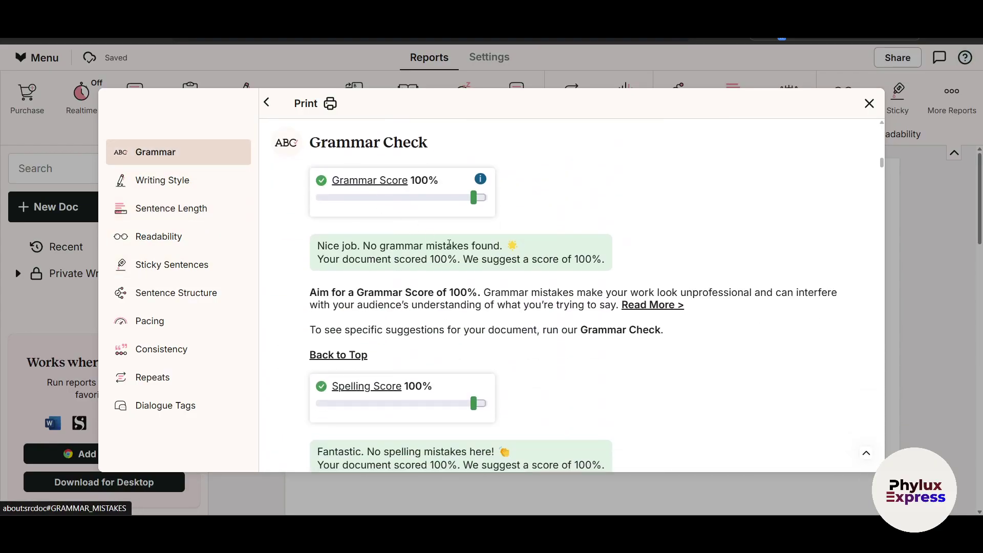
scroll(179, 203, down, 1)
click(154, 182)
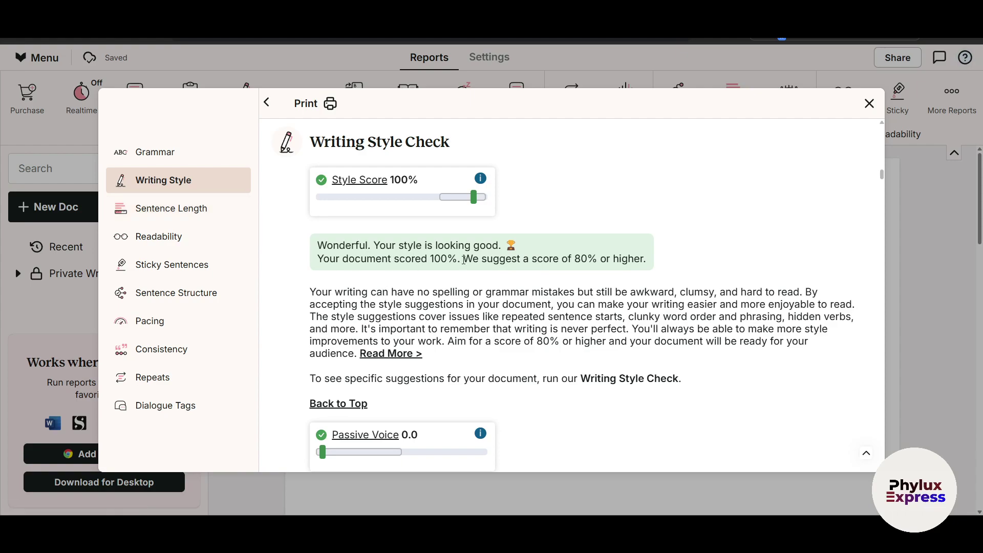
Examine the Sentence Length section, including its suggested range, the sentence lengths chart and the sentence variety score
click(204, 210)
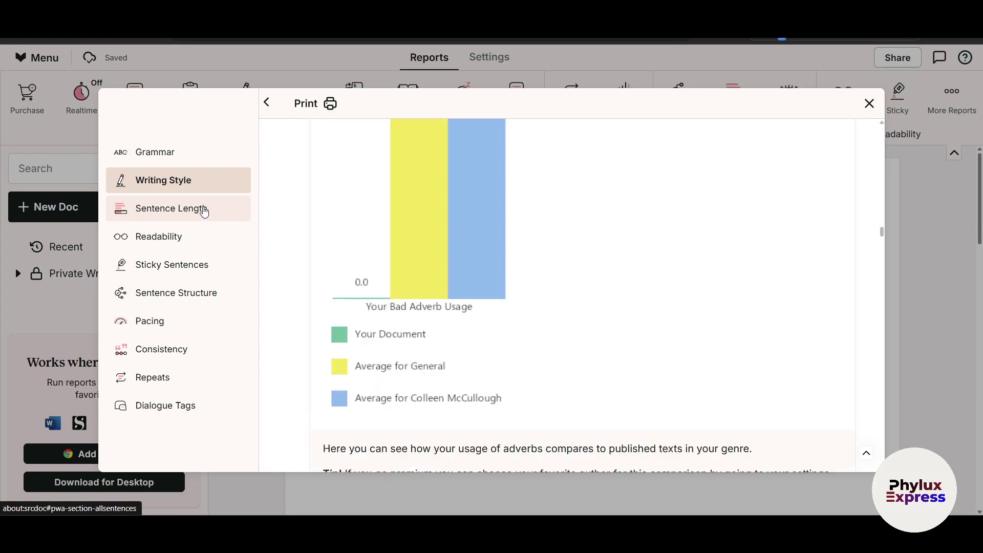
scroll(528, 395, down, 3)
scroll(529, 394, up, 3)
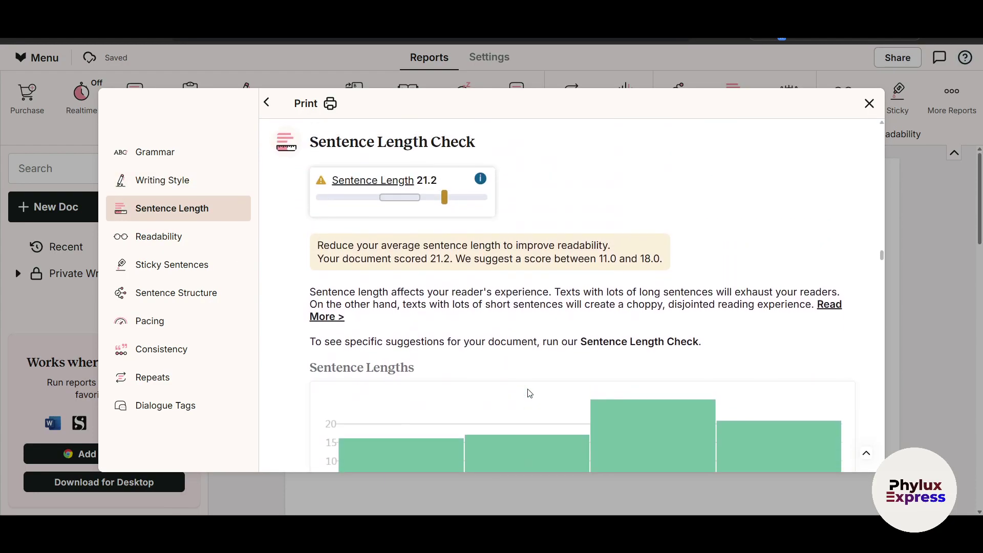
scroll(433, 344, down, 3)
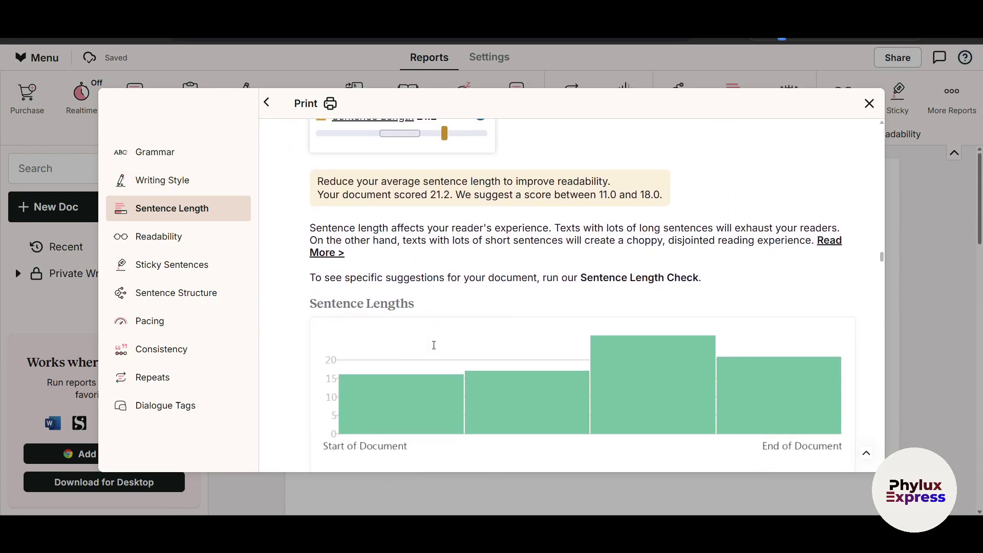
scroll(429, 283, up, 3)
mouse_move(383, 204)
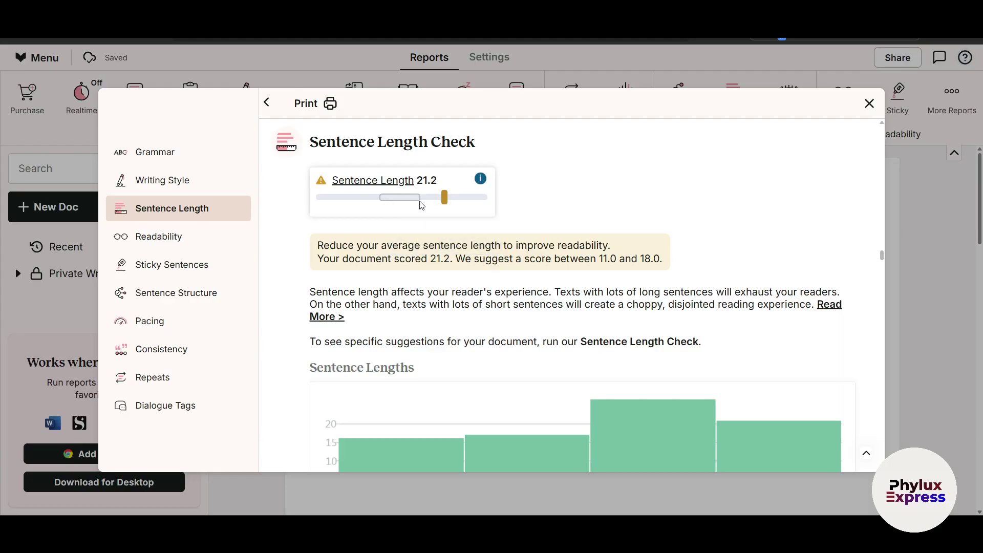
scroll(529, 379, down, 3)
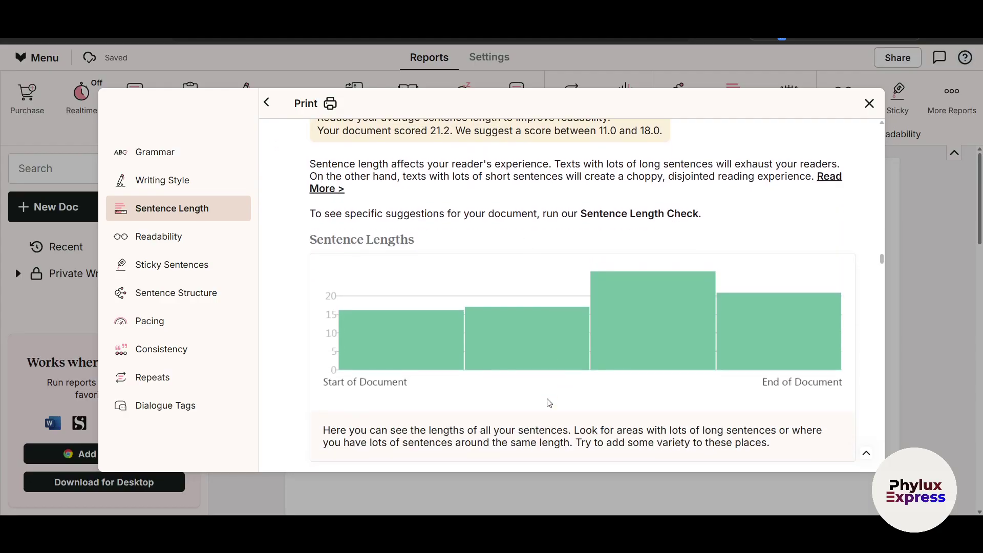
scroll(548, 402, down, 3)
scroll(546, 400, up, 4)
scroll(625, 362, down, 2)
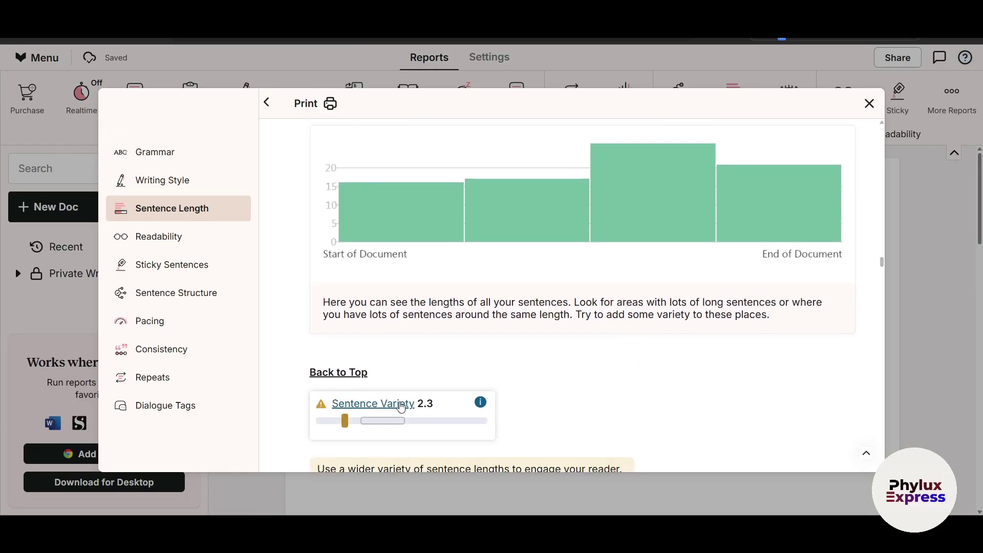
scroll(513, 391, down, 3)
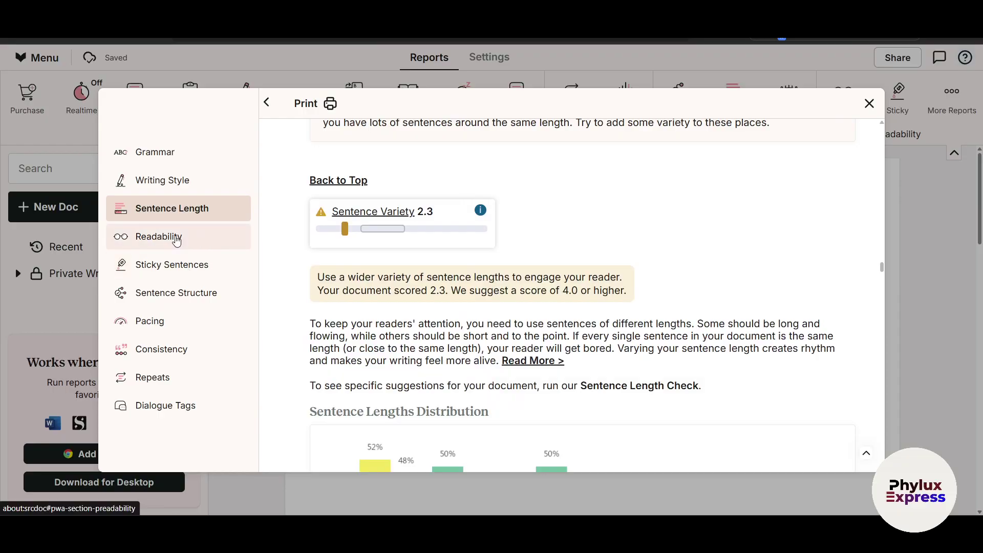
Check the Readability section with its paragraph-level chart and close the Summary report
click(176, 240)
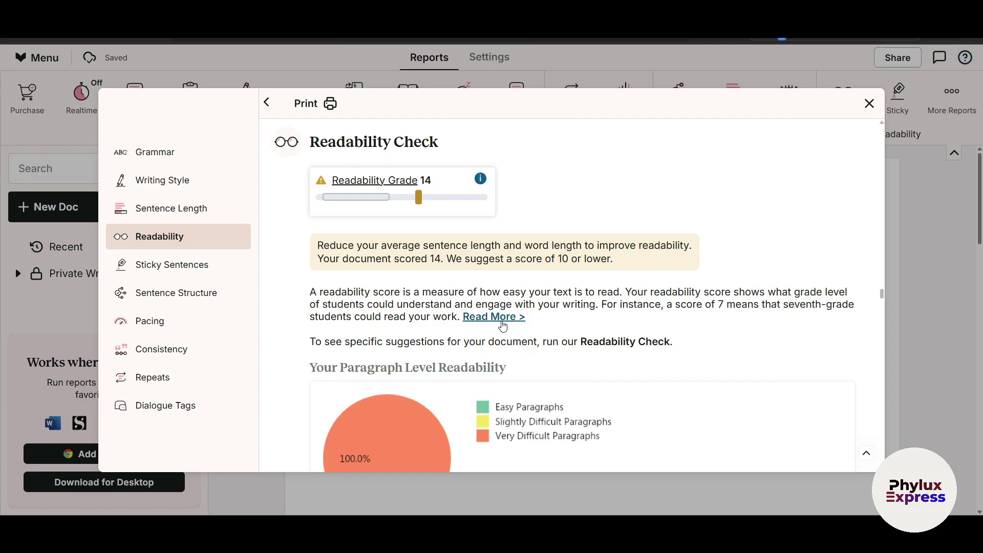
scroll(305, 333, down, 1)
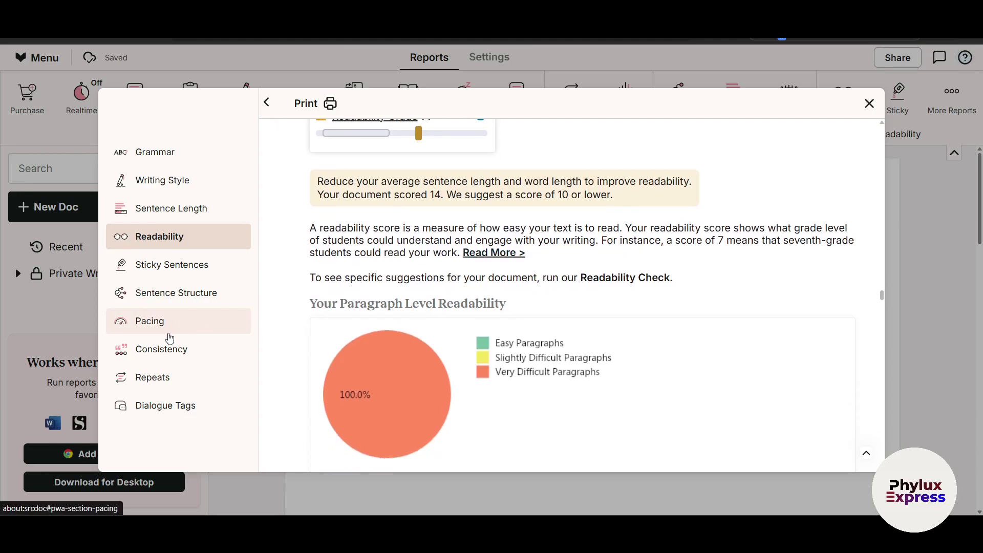
click(870, 103)
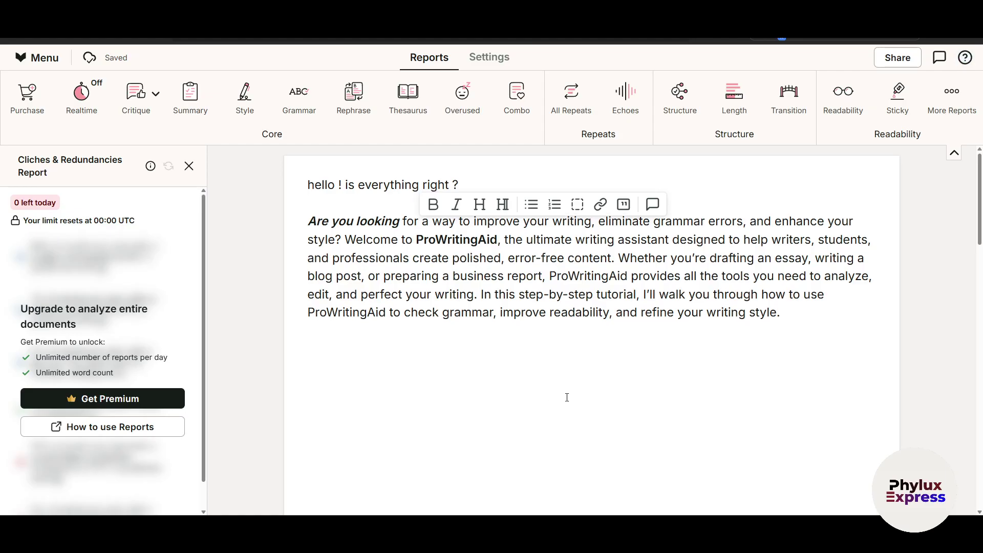
scroll(566, 398, down, 3)
scroll(558, 408, down, 2)
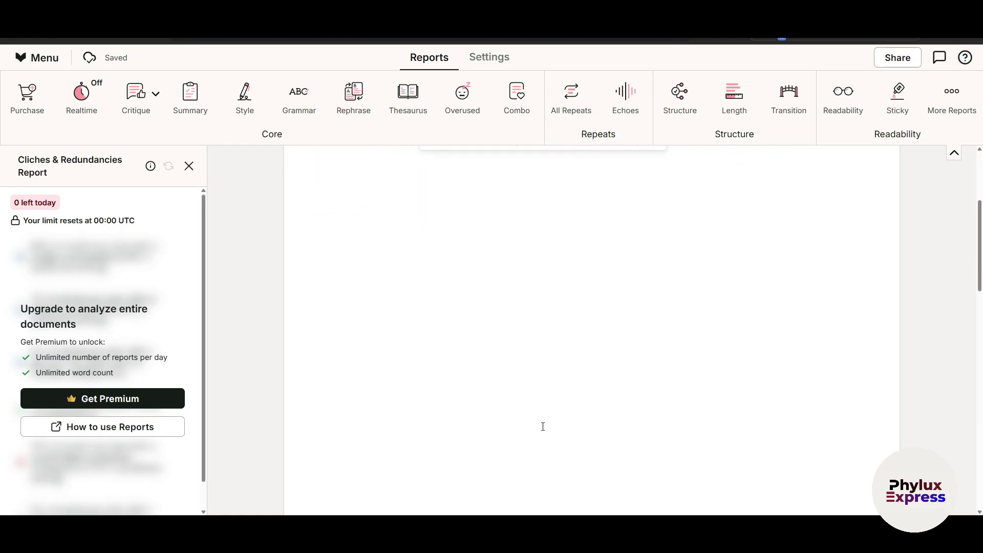
scroll(575, 421, up, 5)
drag(550, 318, 458, 311)
drag(736, 297, 678, 296)
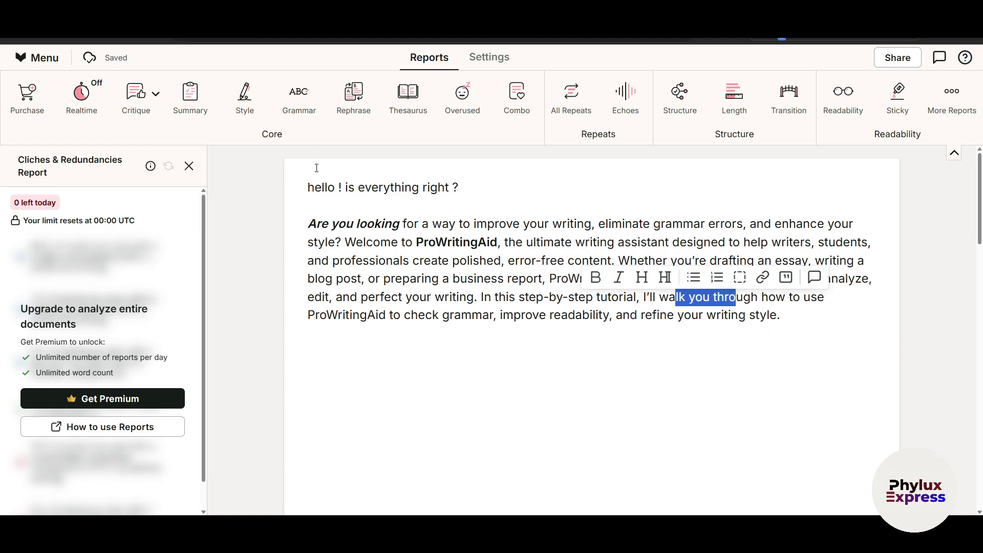
Generate a Chapter Critique of the document and review its strengths, potential improvements and remaining sections
click(137, 96)
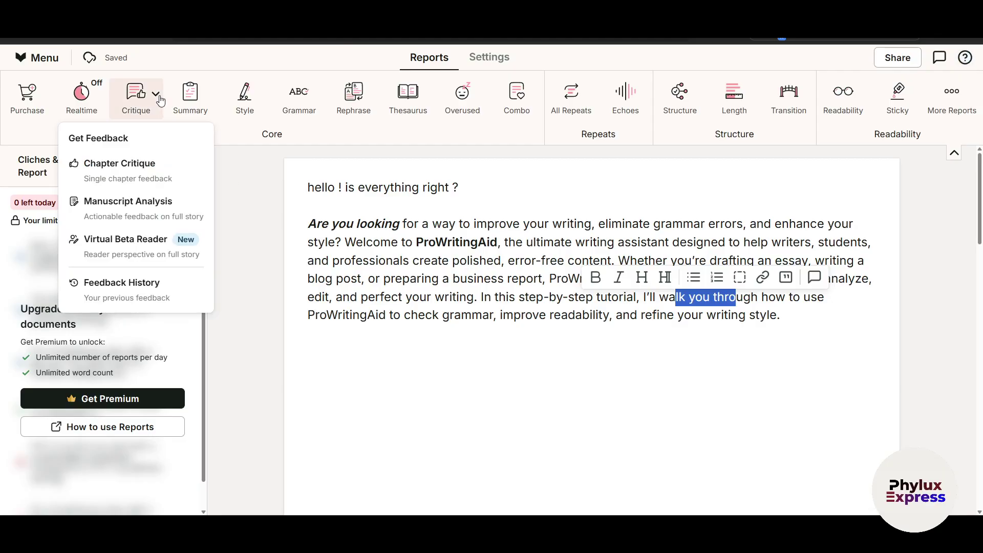
click(174, 183)
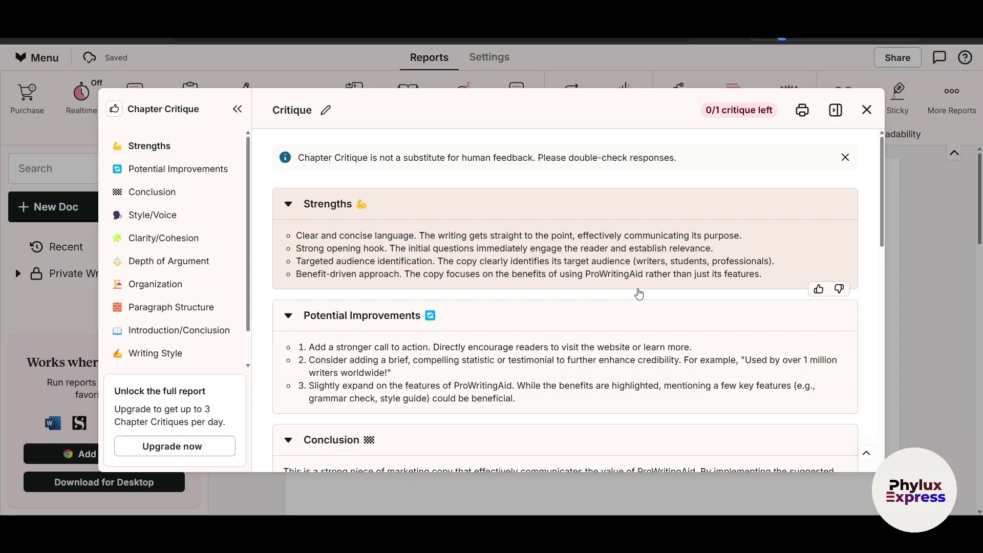
scroll(639, 293, down, 8)
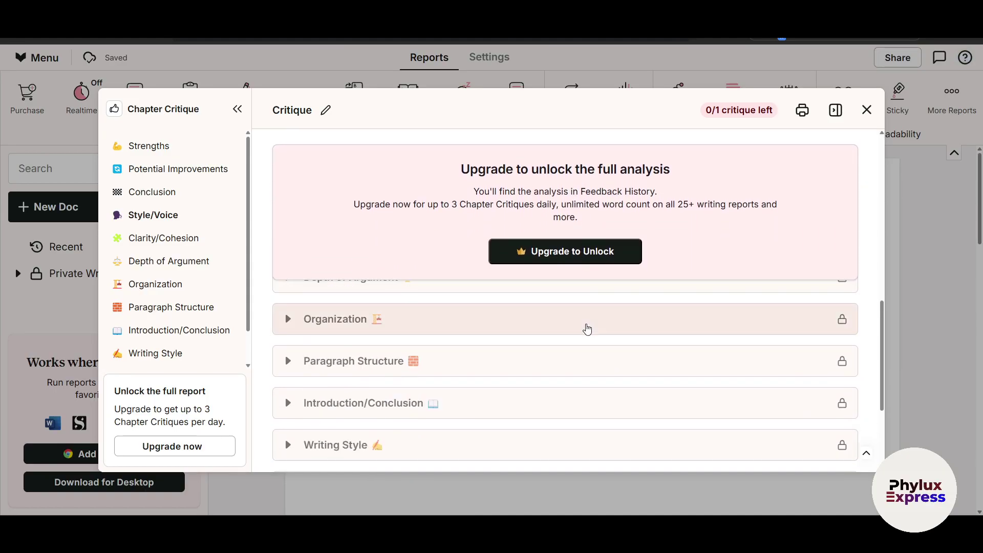
Close the Chapter Critique and run the Plagiarism report on the document
scroll(587, 329, down, 3)
click(867, 110)
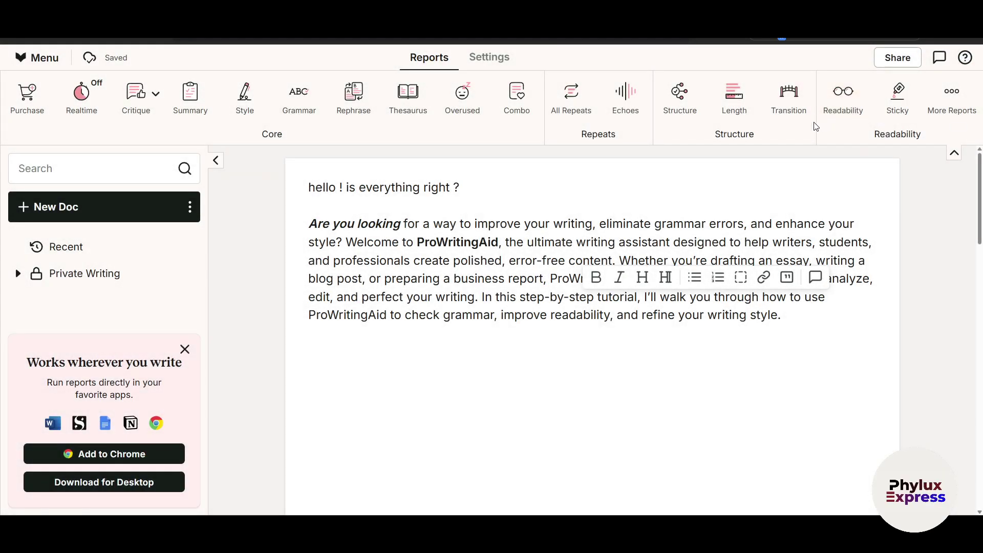
click(959, 99)
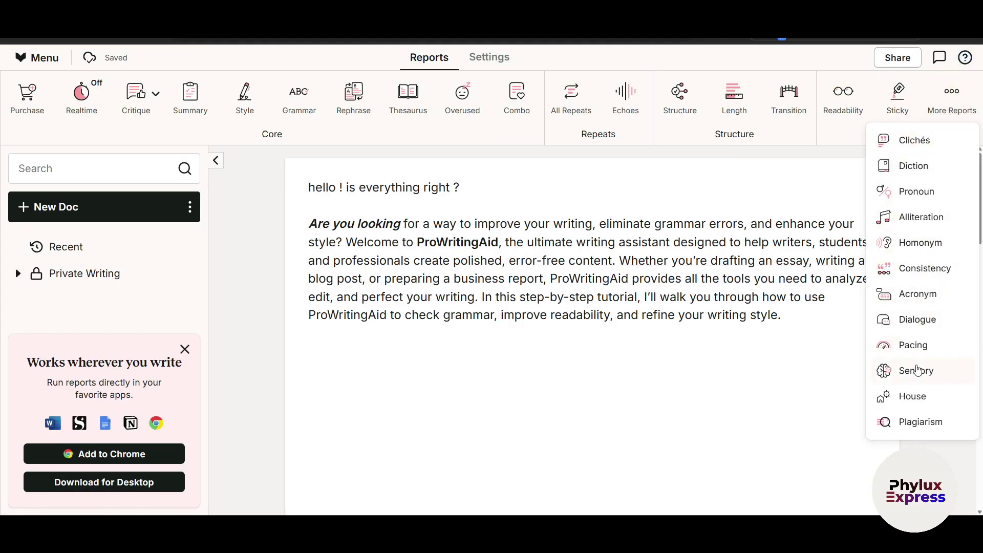
click(921, 422)
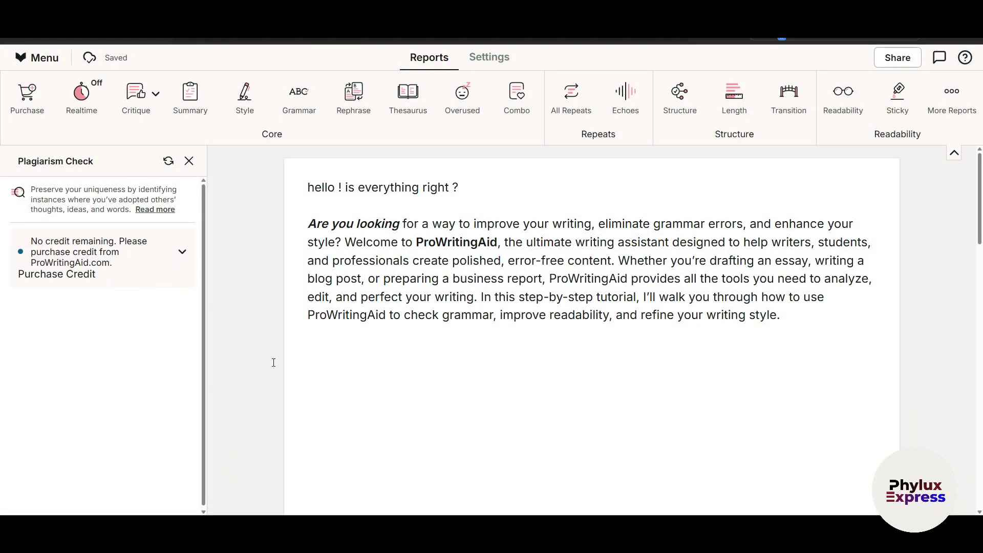
Run the Echoes check and view the suggested rephrases for the repeated word "improve" without applying one
click(623, 100)
click(461, 298)
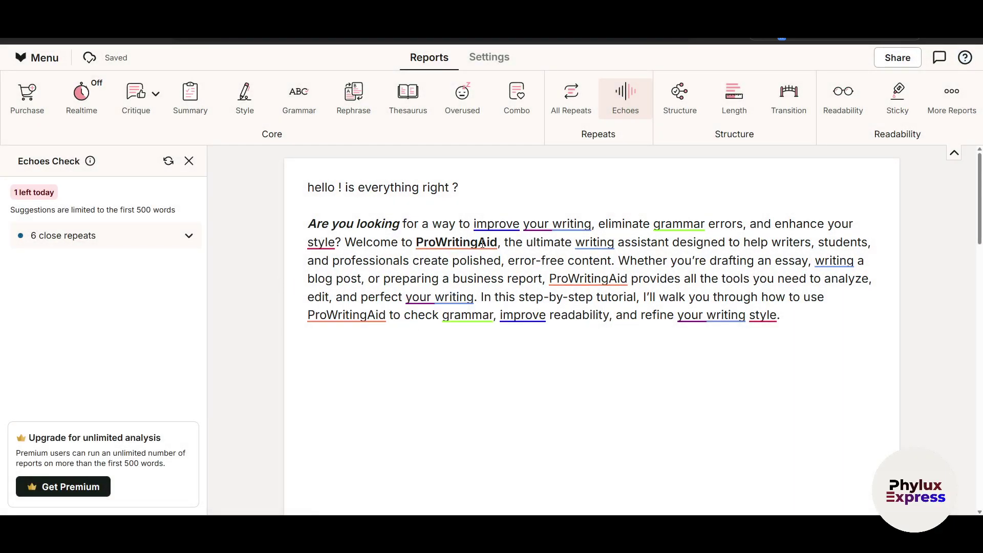
click(499, 219)
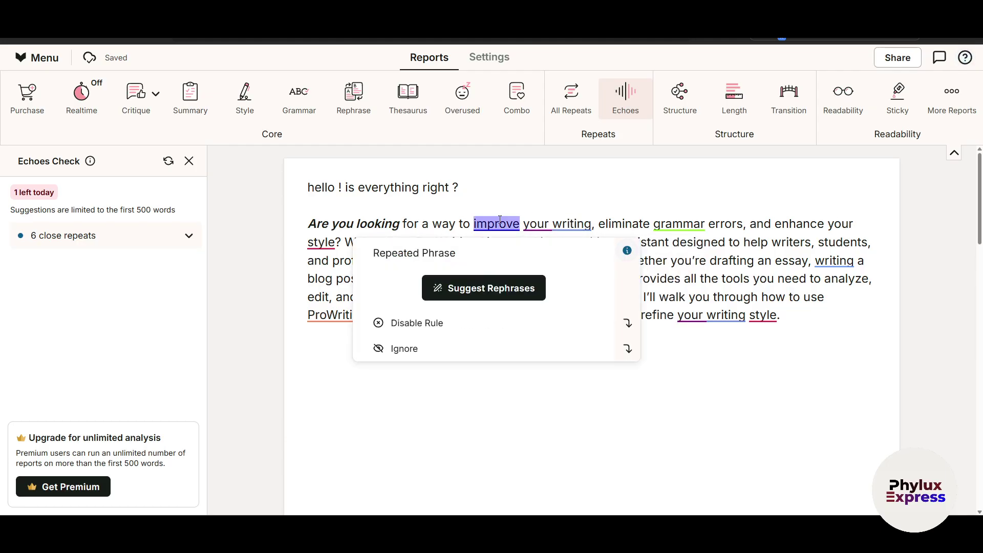
click(481, 294)
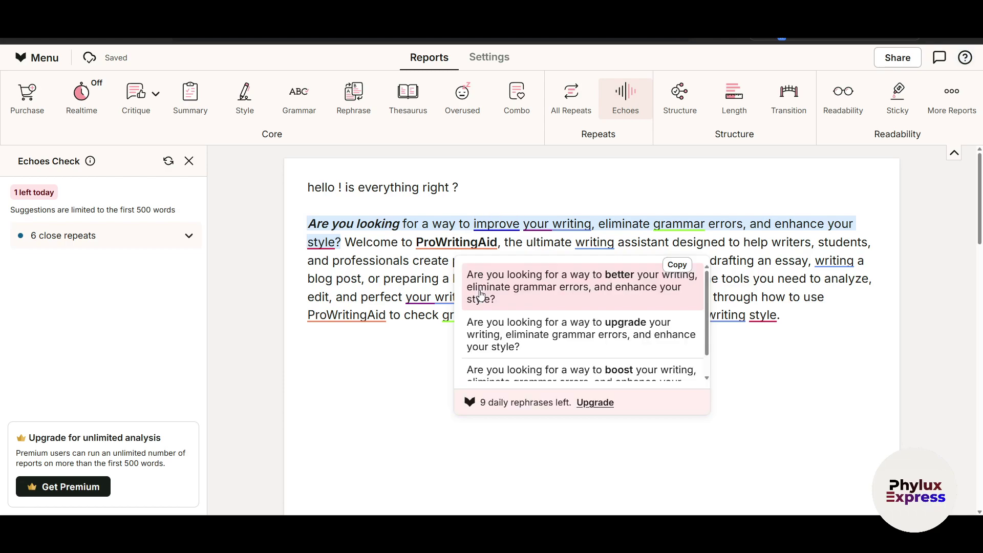
scroll(548, 318, down, 1)
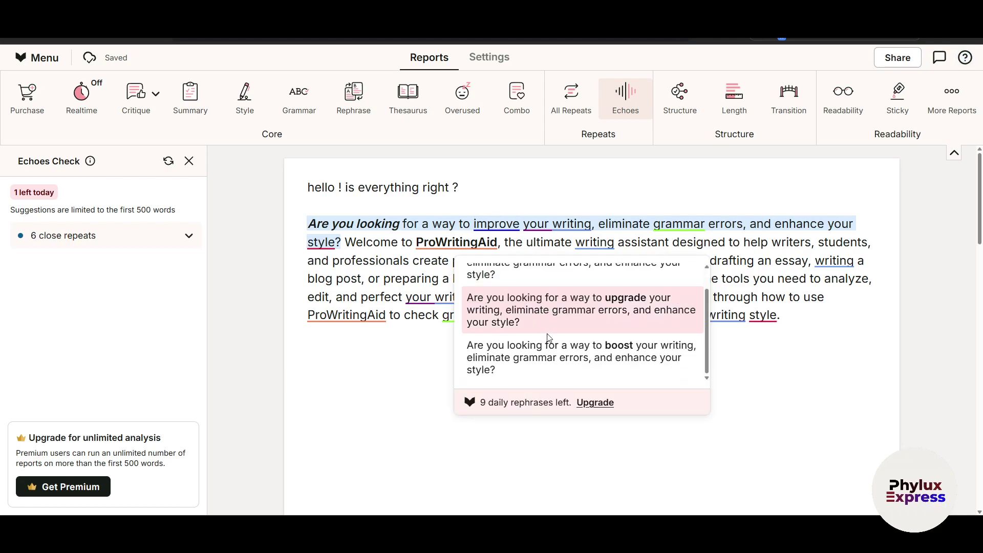
key(Escape)
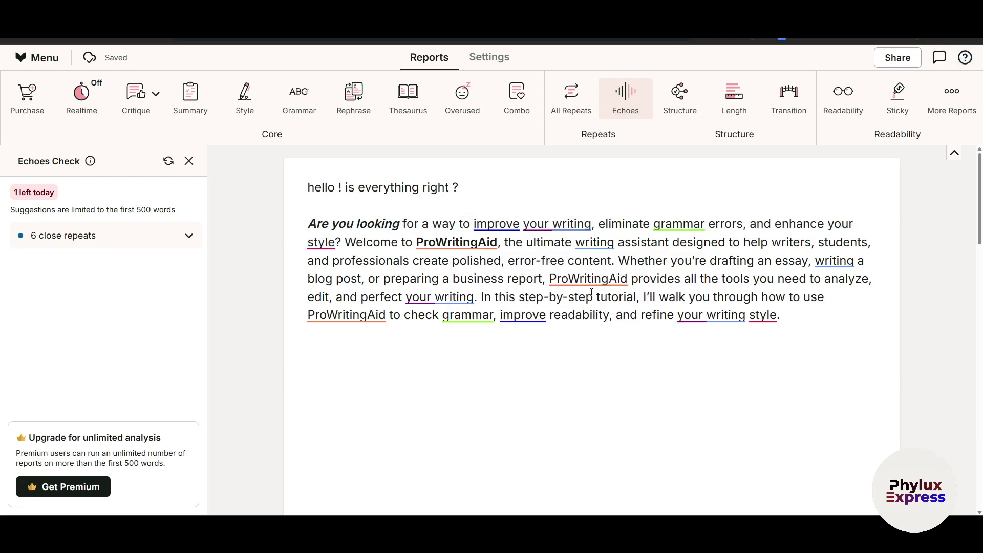
mouse_move(604, 287)
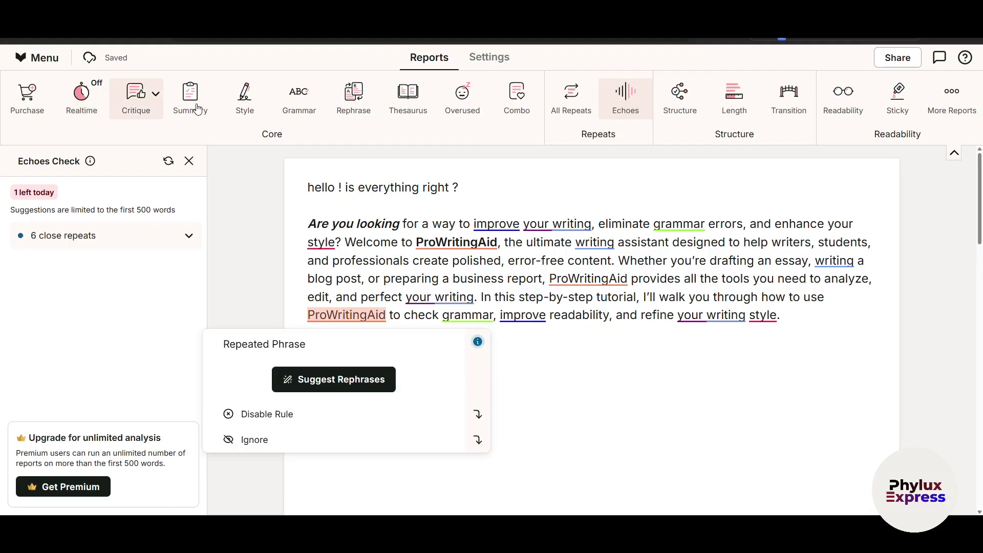
click(82, 98)
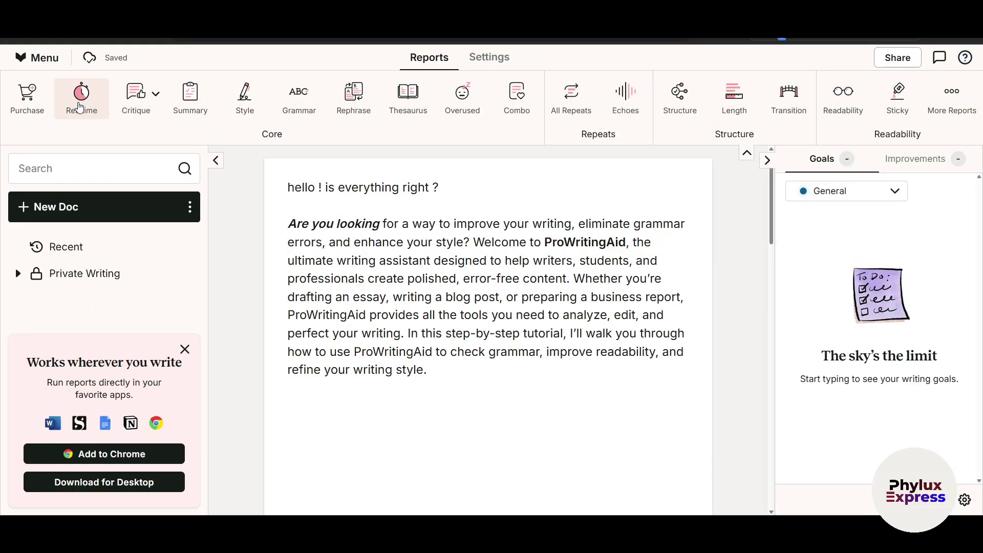
click(136, 97)
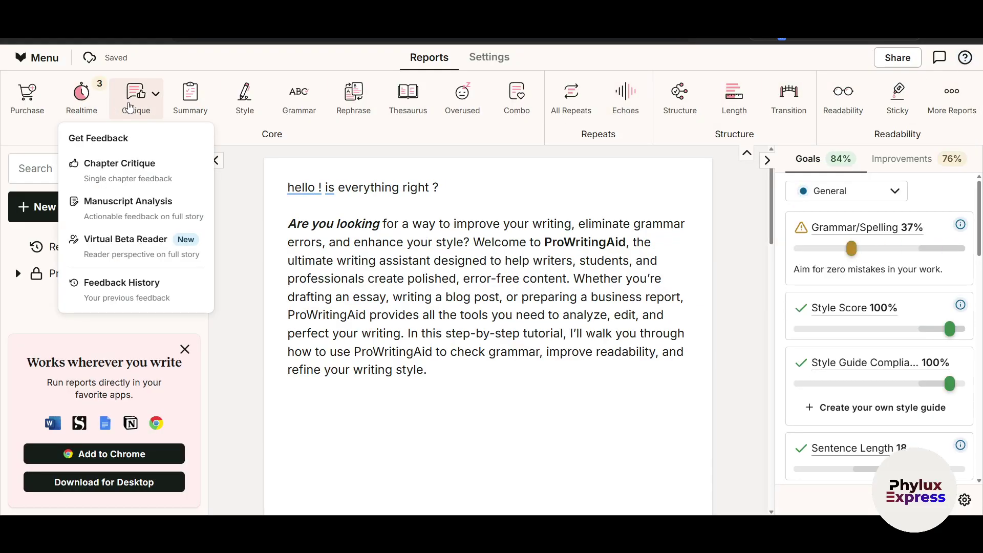
click(70, 96)
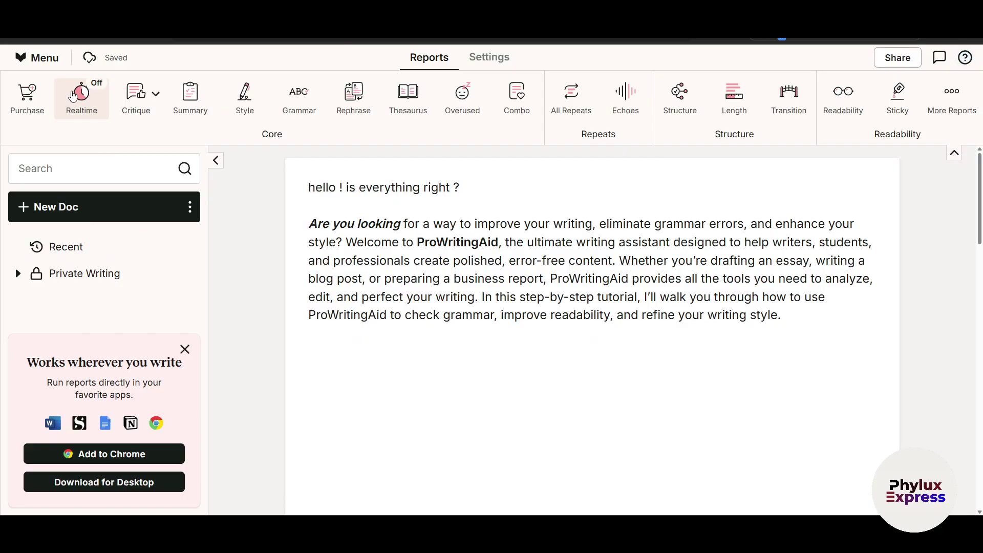
click(73, 96)
click(73, 96)
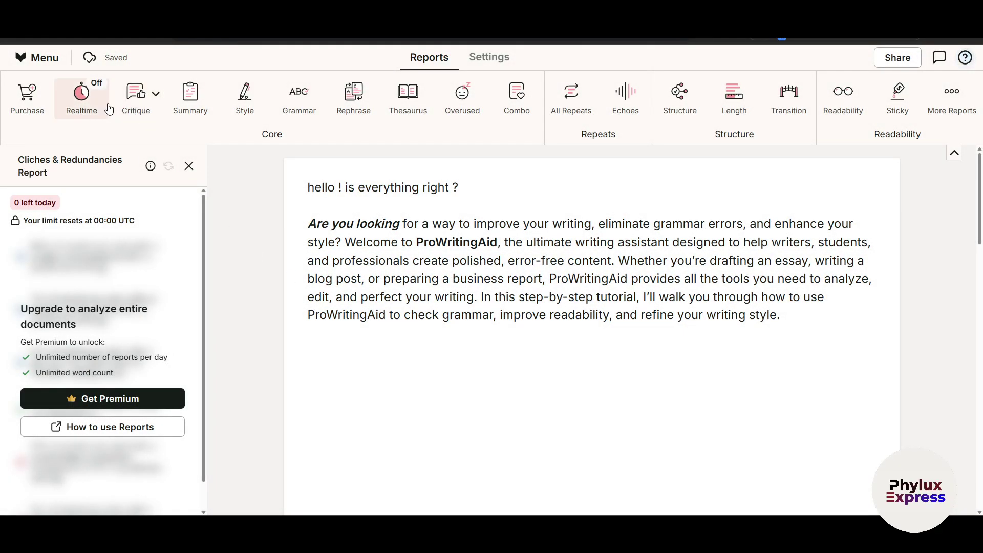
Turn on Realtime checking, then review the writing goals and the list of suggested improvements
click(85, 96)
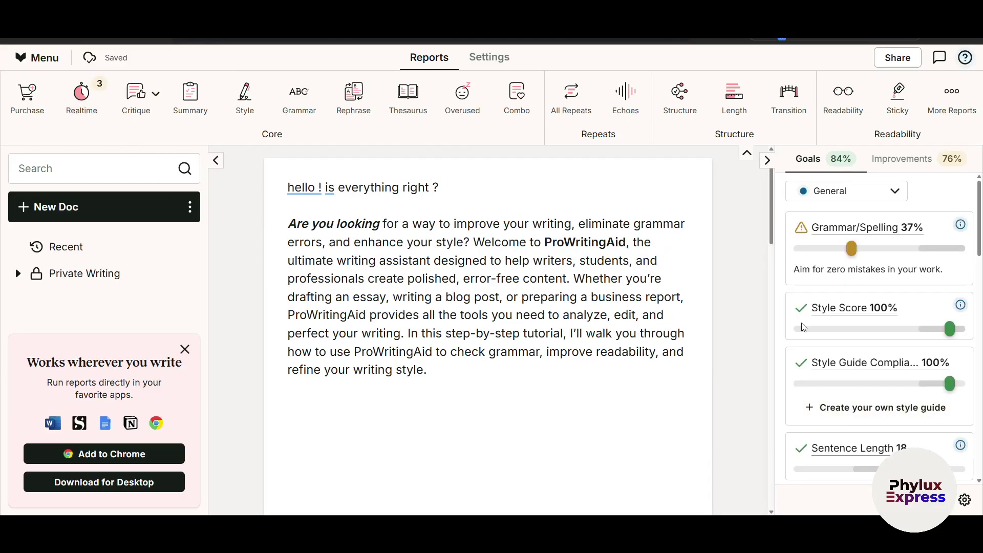
scroll(892, 424, down, 2)
scroll(894, 308, up, 2)
click(902, 163)
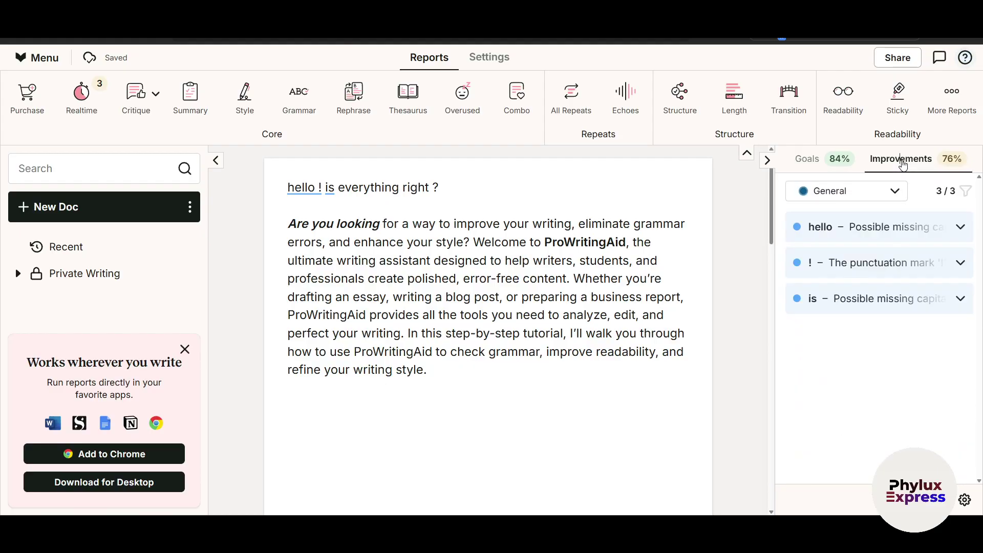
Accept the capitalization corrections "Hello" and "Is" in the document's first line
click(878, 233)
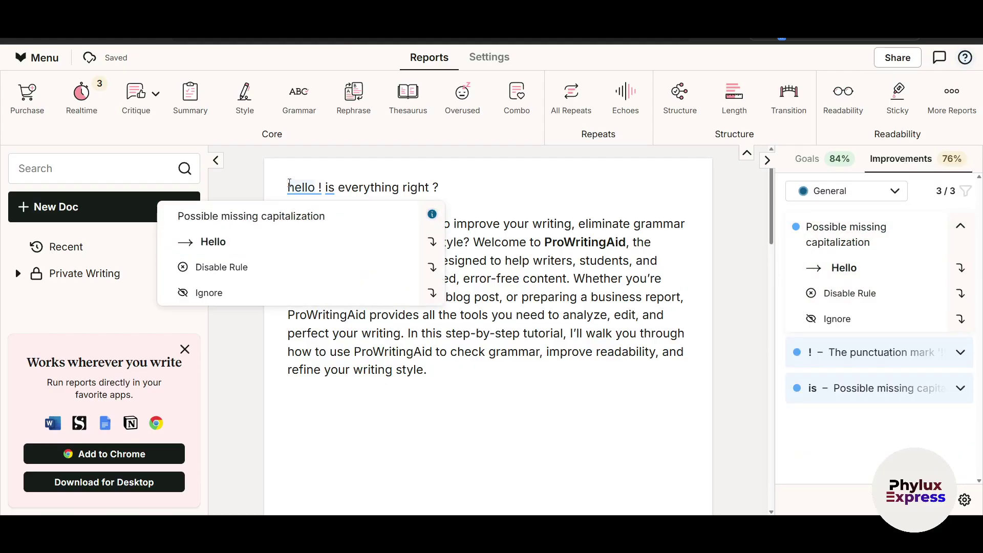
click(281, 241)
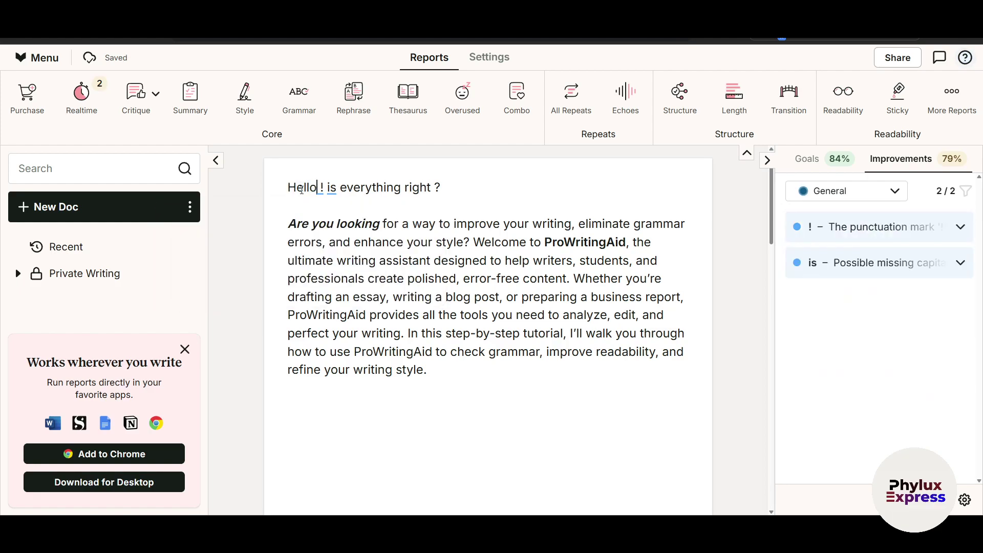
click(878, 263)
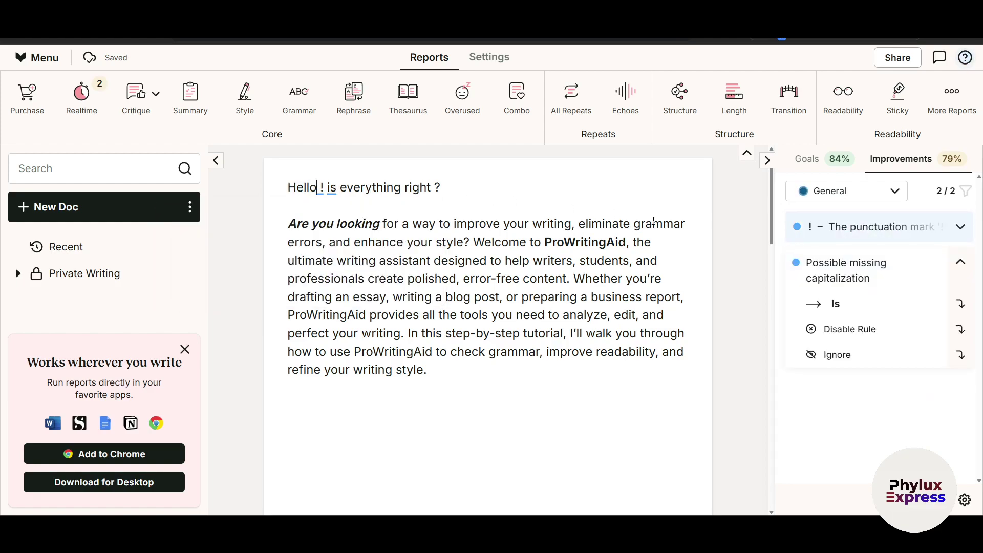
click(847, 302)
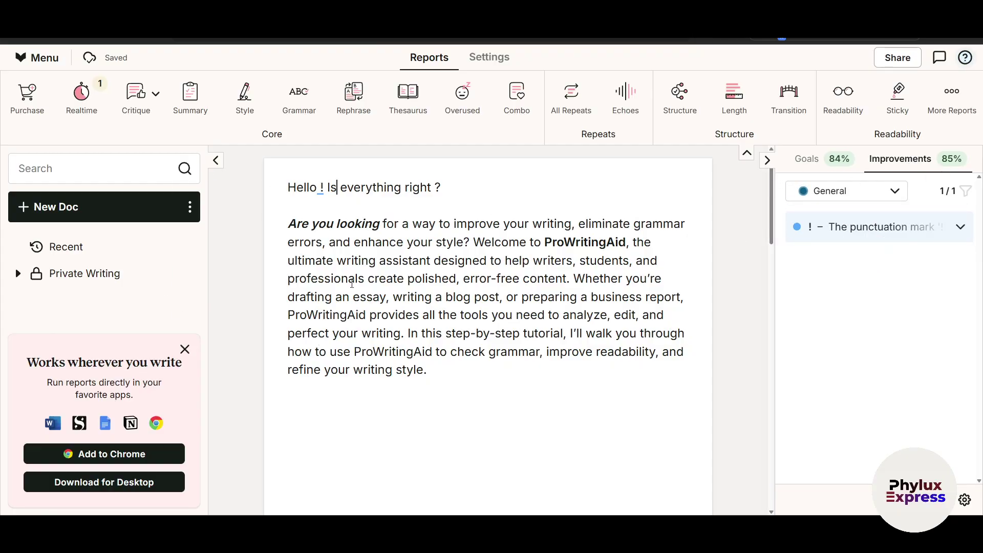
click(142, 97)
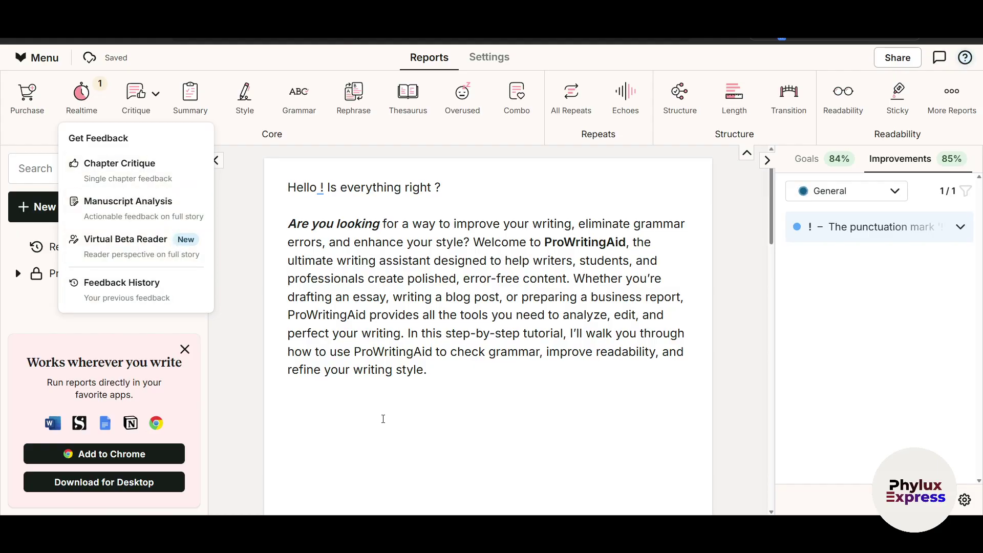
click(482, 410)
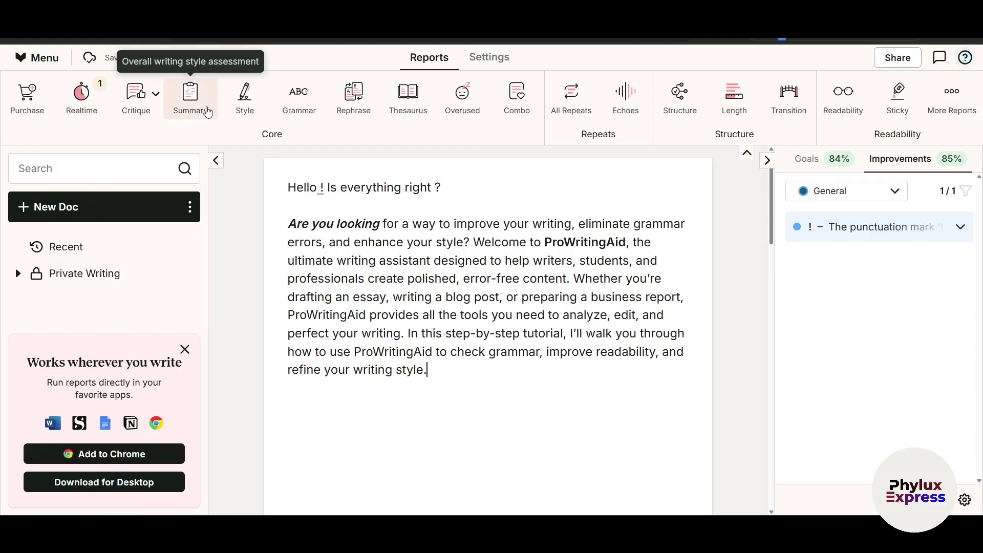
Review the Writing Style check's results, including the passive index details, and run the Grammar check
click(242, 105)
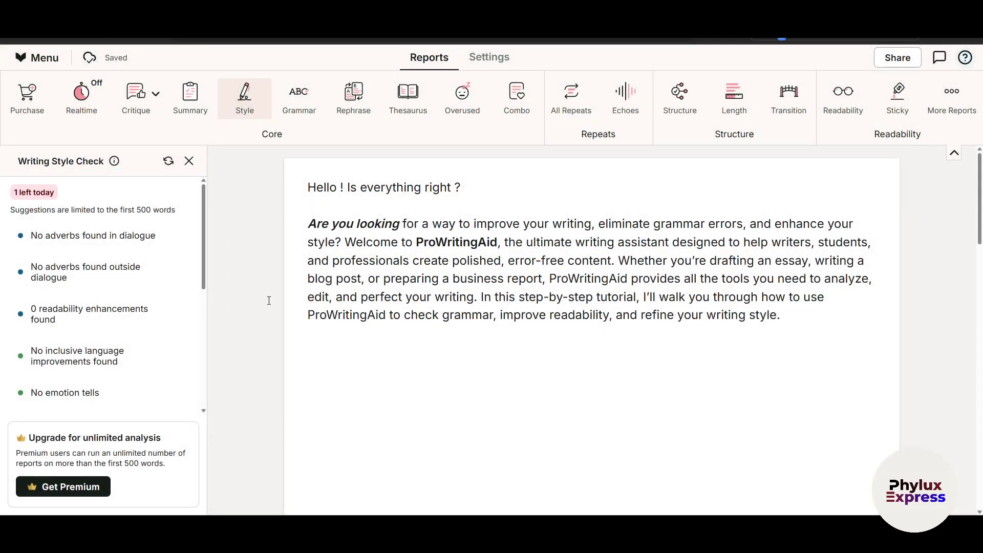
scroll(92, 353, down, 5)
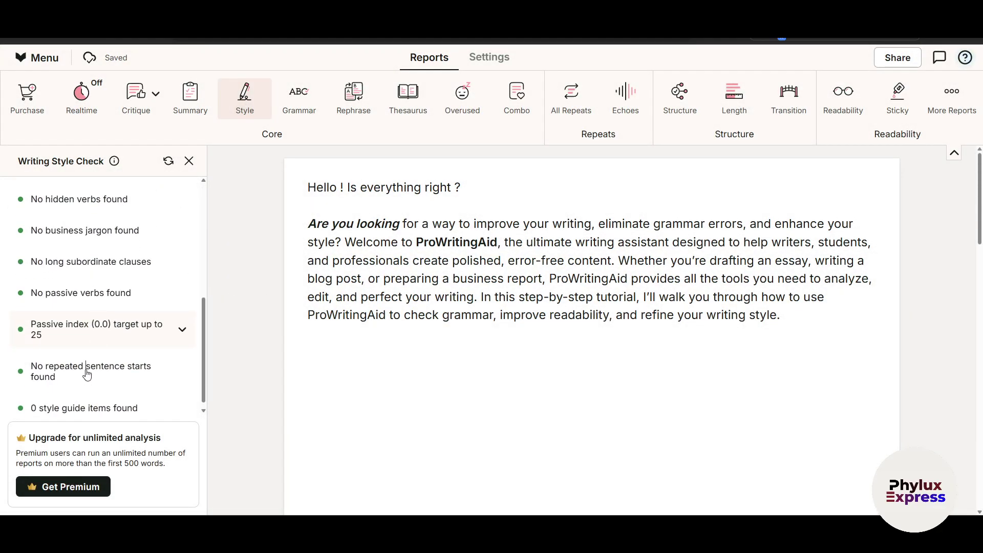
scroll(156, 362, down, 1)
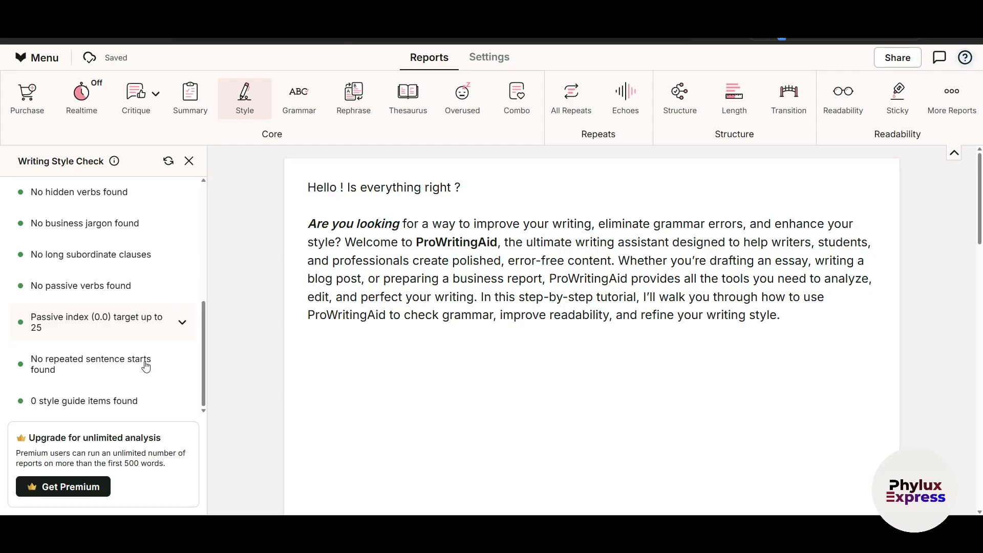
click(183, 322)
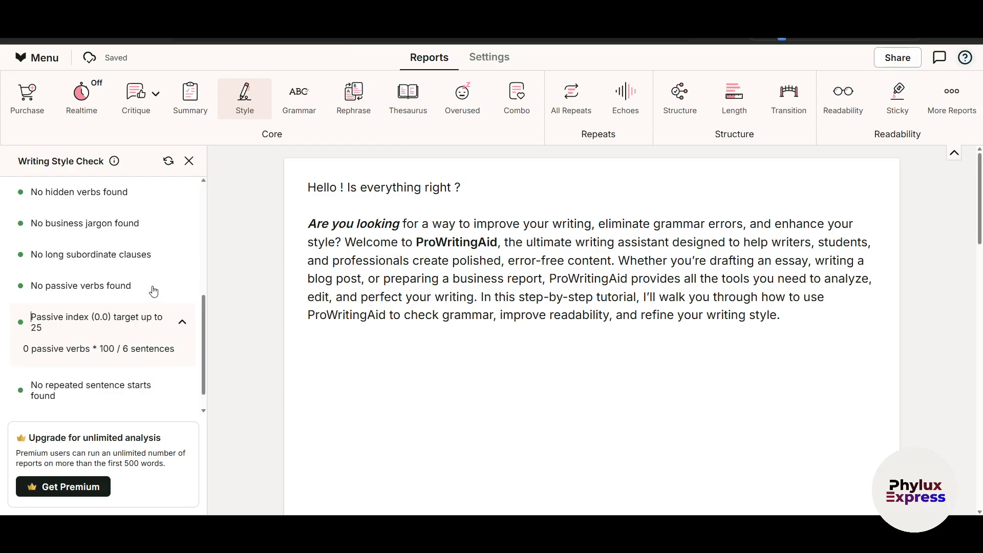
scroll(140, 318, up, 8)
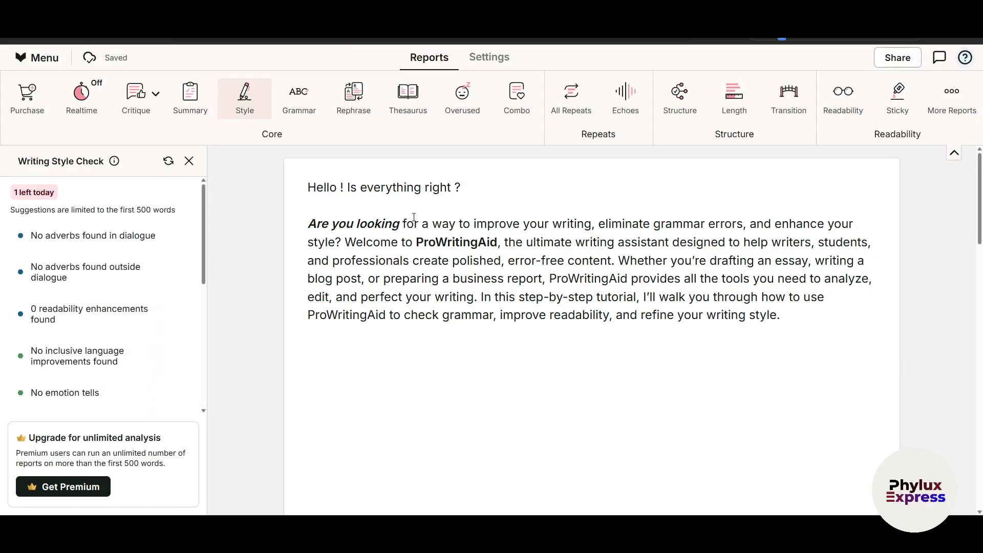
click(293, 99)
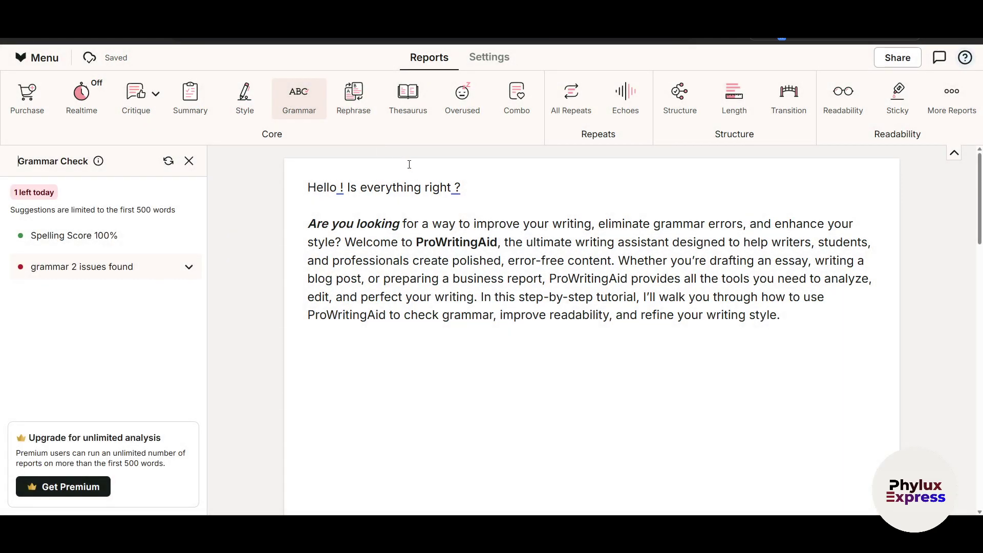
Run the Rephrase report and replace the paragraph's opening question with "Want to write better, correct your grammar, and boost your writing style?"
click(358, 94)
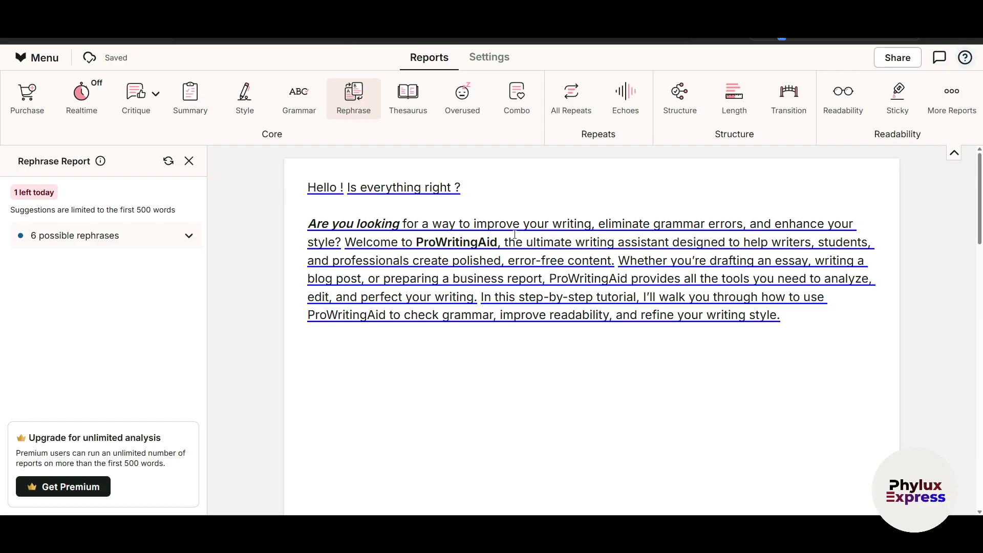
mouse_move(524, 224)
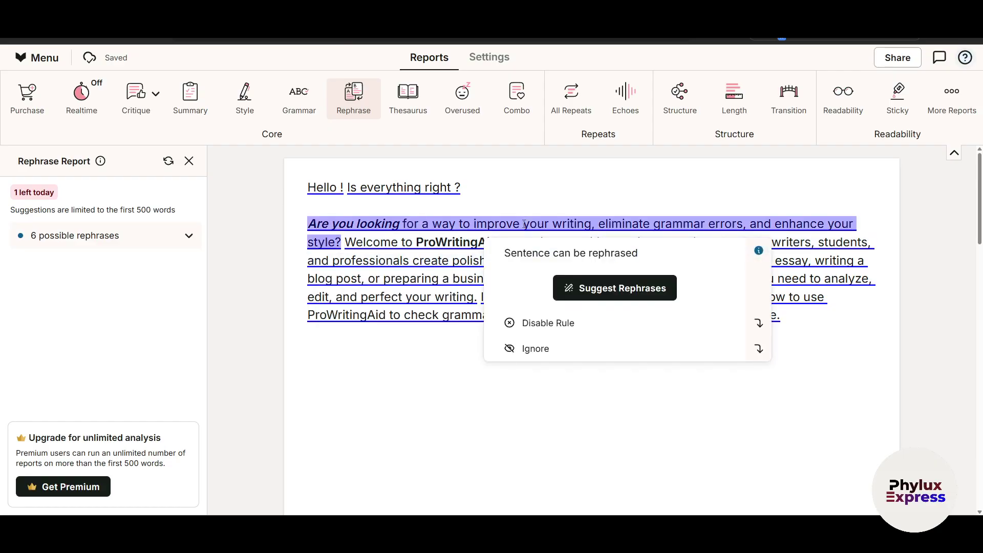
click(588, 290)
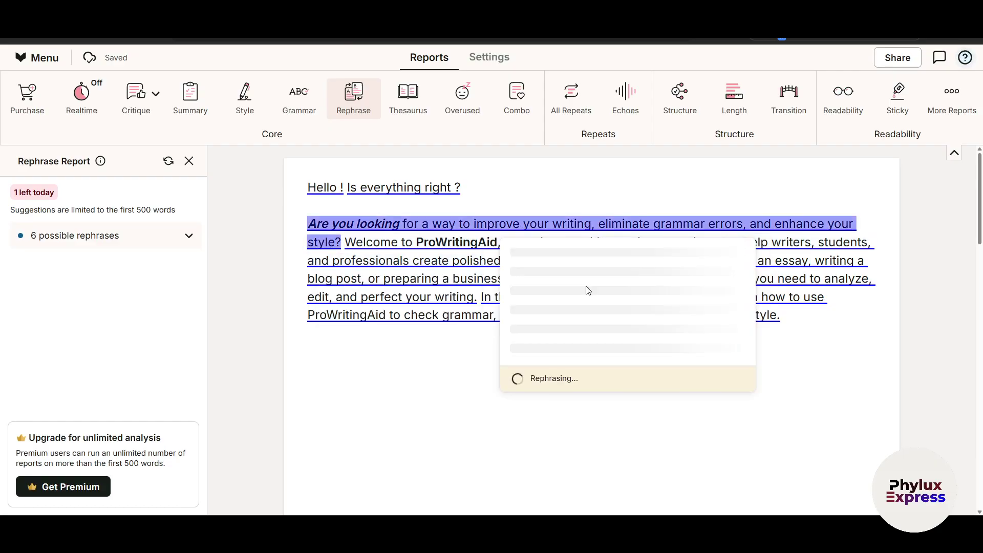
click(593, 313)
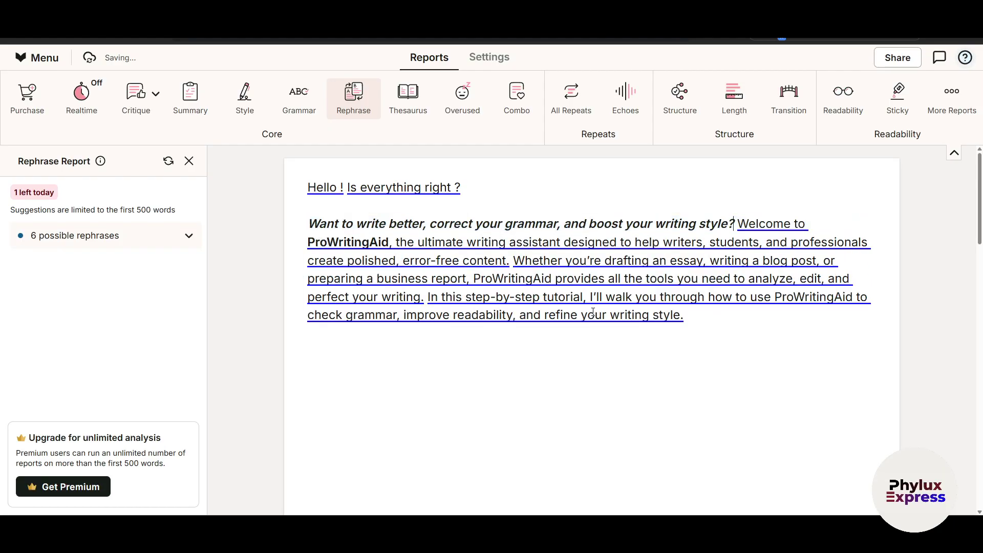
Run the Thesaurus check and the Overused Words check on the document
click(408, 96)
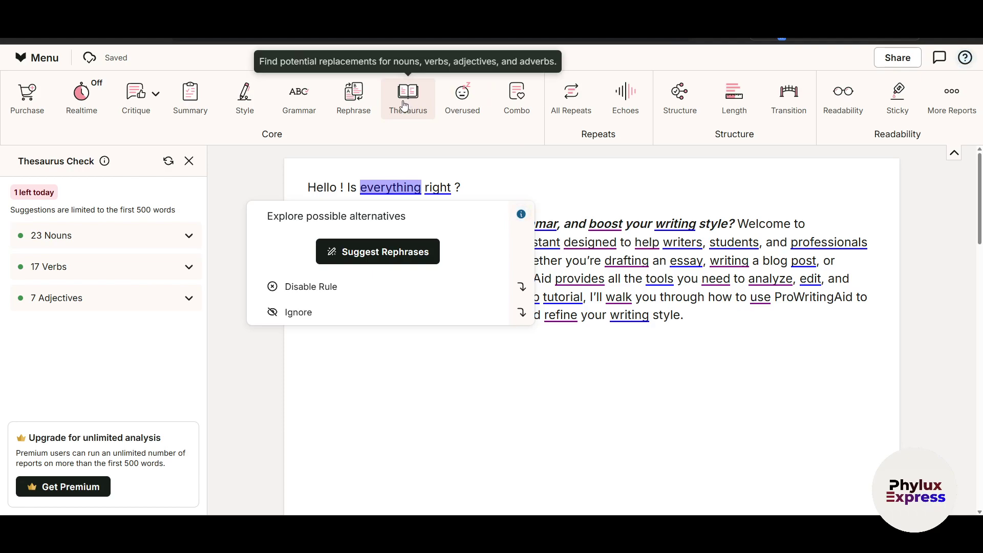
click(467, 102)
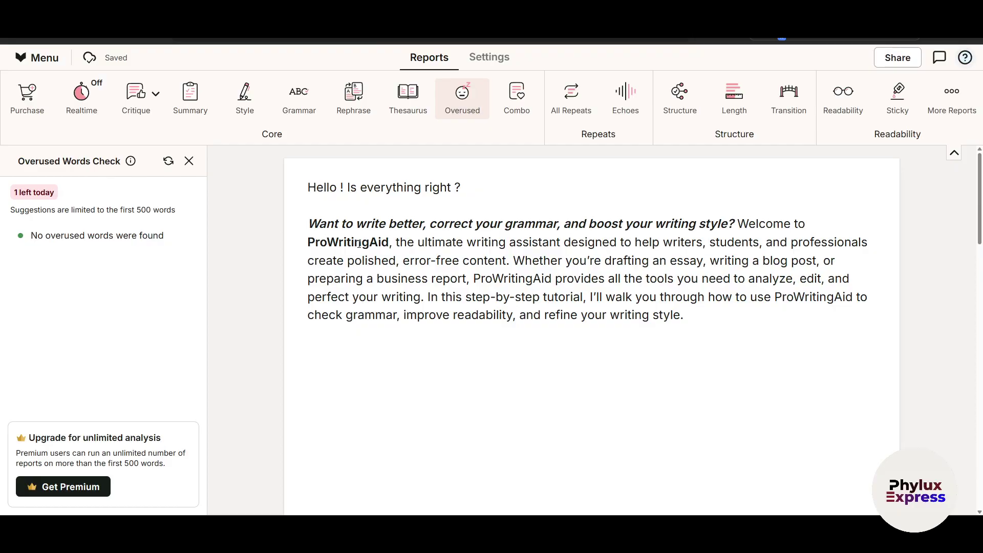
Run the Combo check and look through its list of results
click(518, 105)
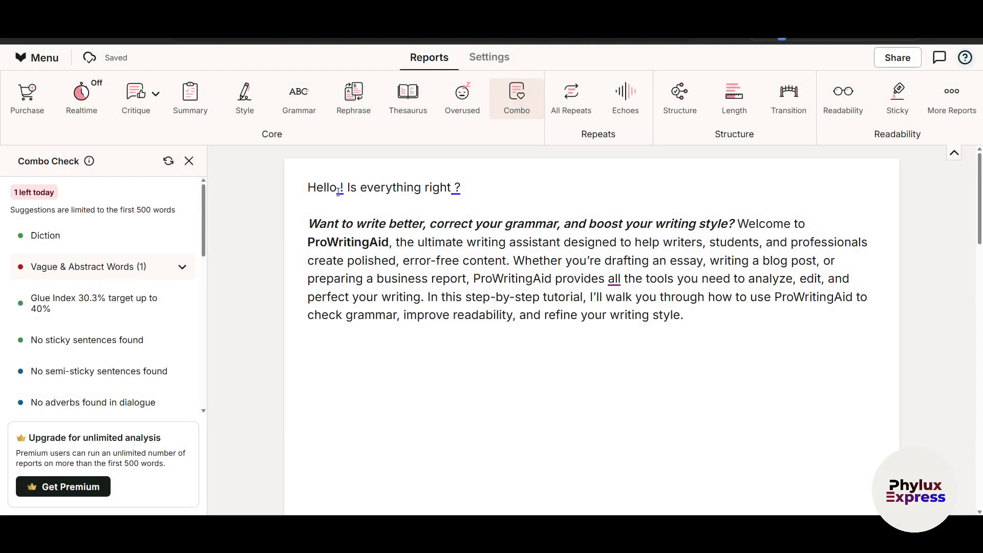
click(338, 191)
scroll(56, 366, down, 2)
scroll(56, 370, down, 5)
click(487, 360)
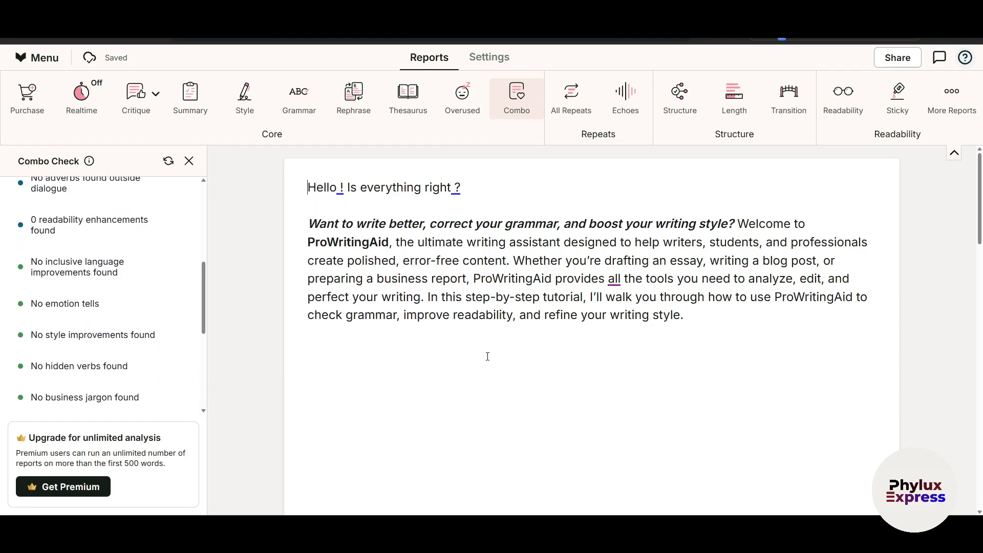
Run the All Repeats check and rephrase the last sentence, replacing "ProWritingAid" with "this helpful writing tool"
click(571, 106)
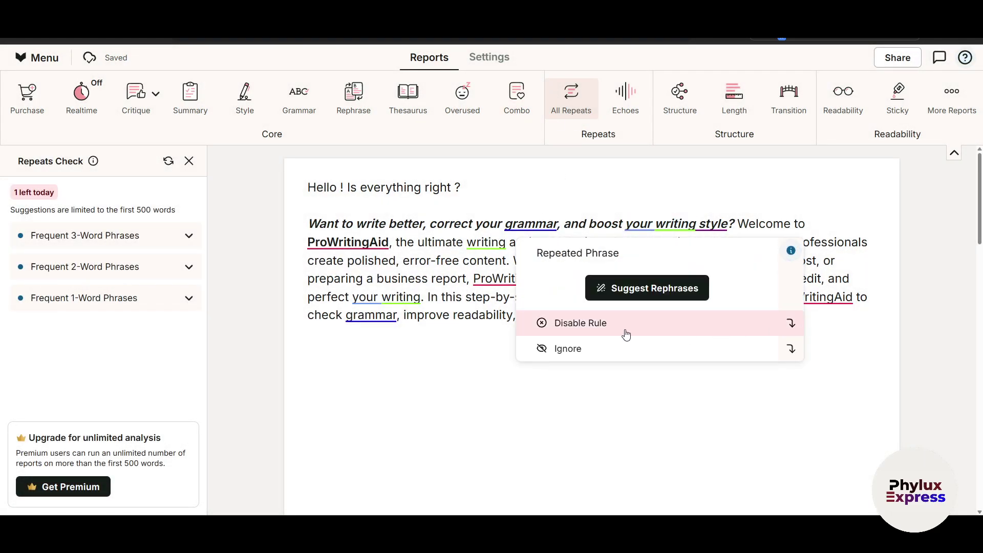
click(371, 315)
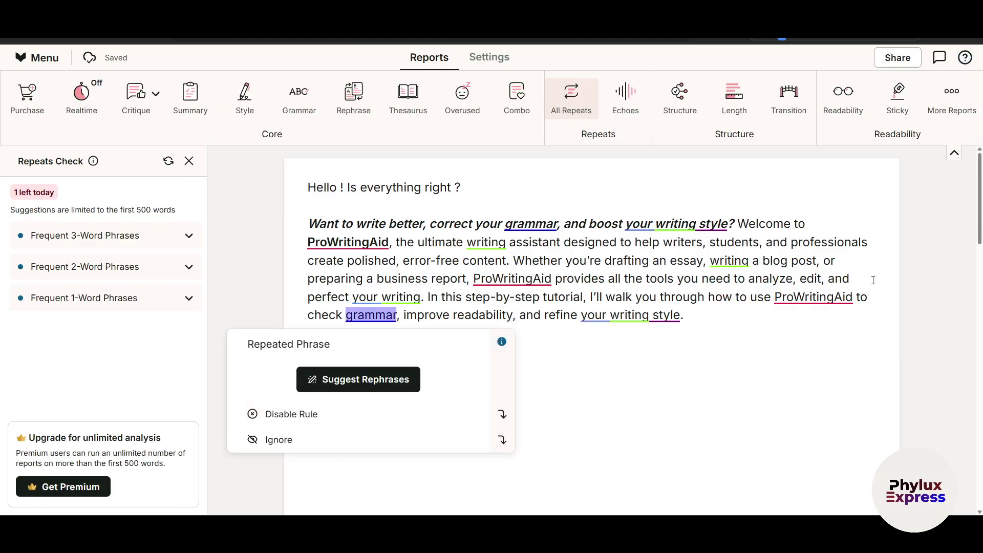
click(791, 299)
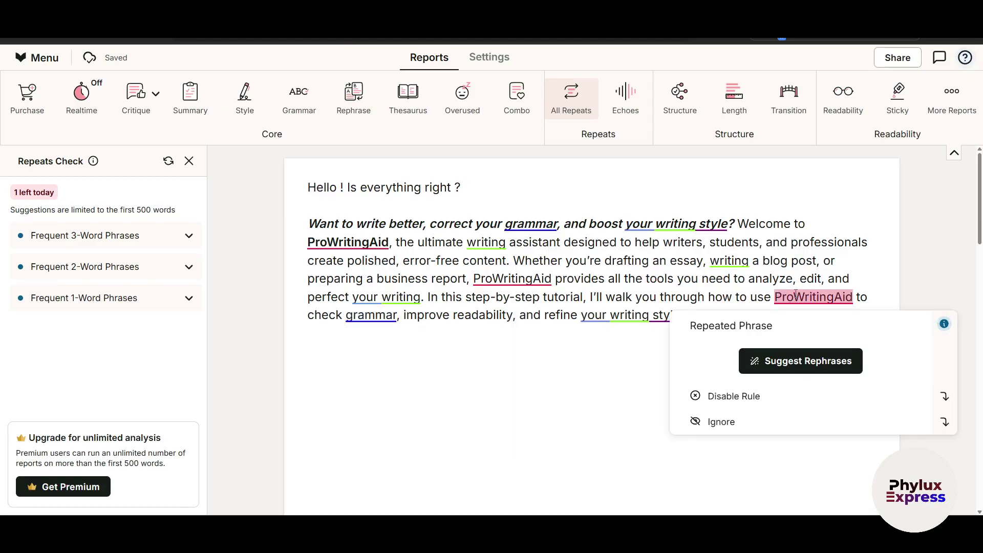
click(782, 366)
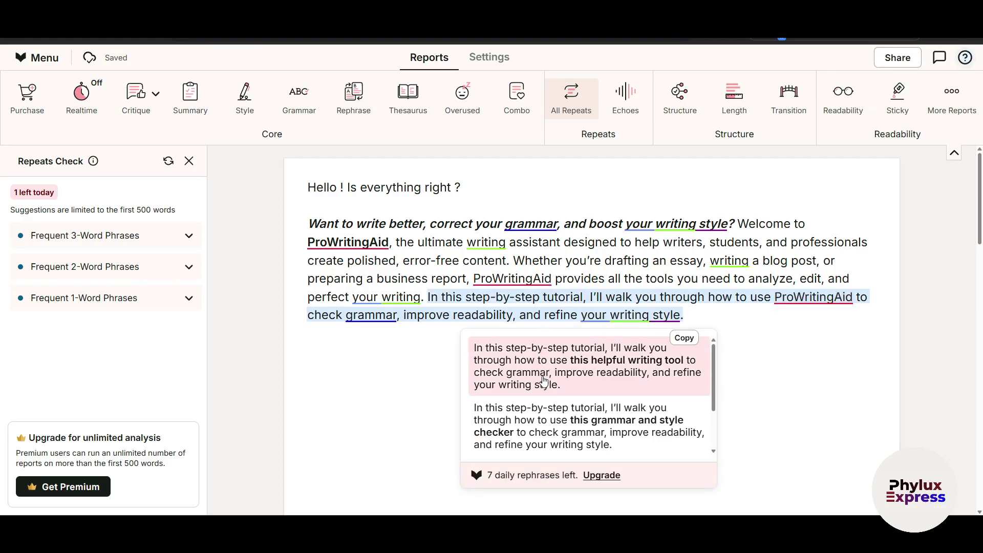
click(544, 380)
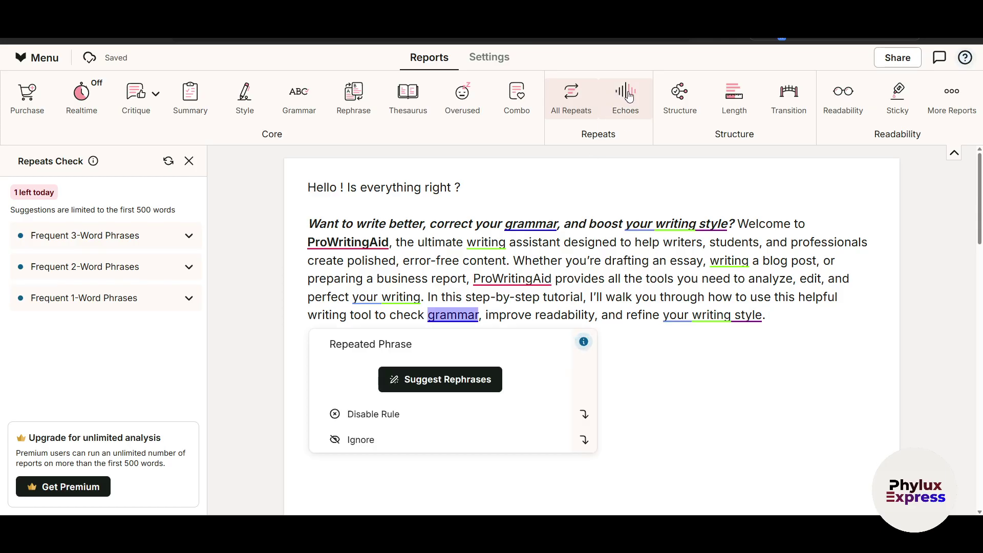
Run the Sentence Structure check, inspect its sentence-start results, and run the Sentence Length check
click(679, 94)
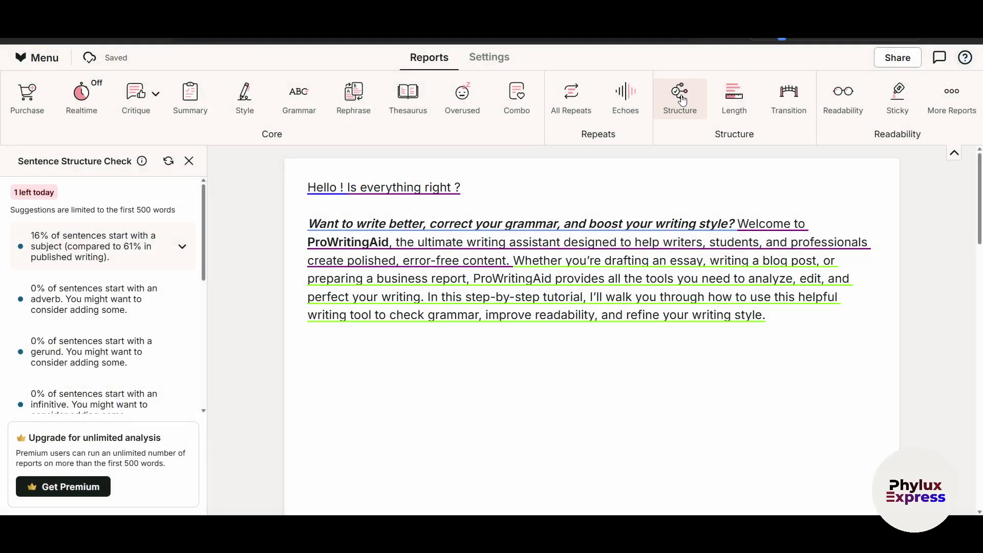
click(174, 250)
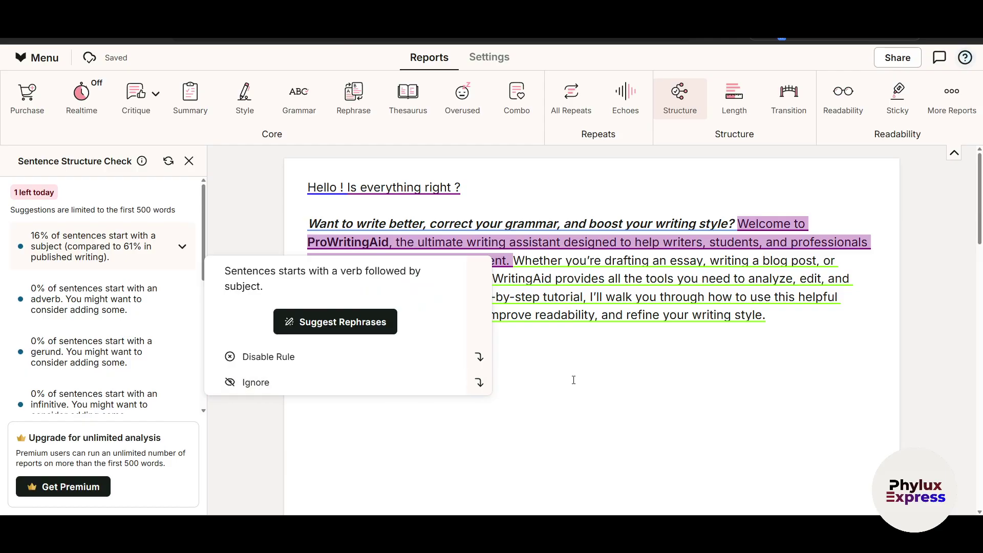
click(726, 105)
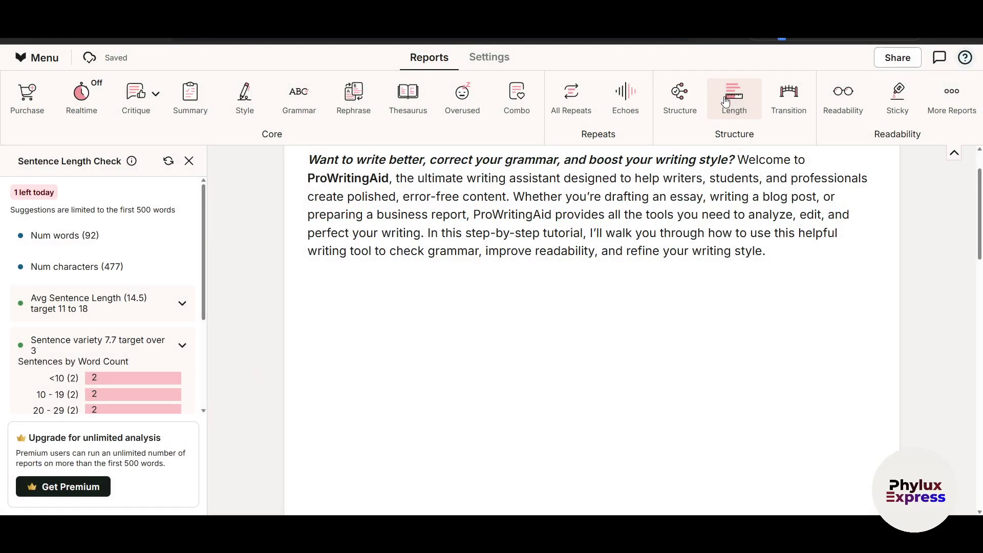
scroll(638, 332, up, 2)
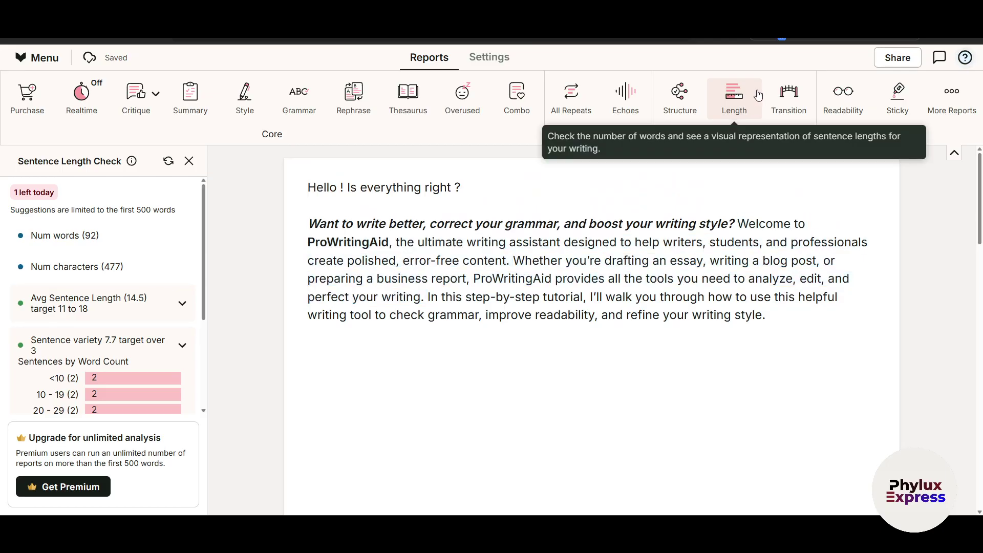
Run the Transitions check and the Readability check, viewing the readability note on the main paragraph
click(787, 114)
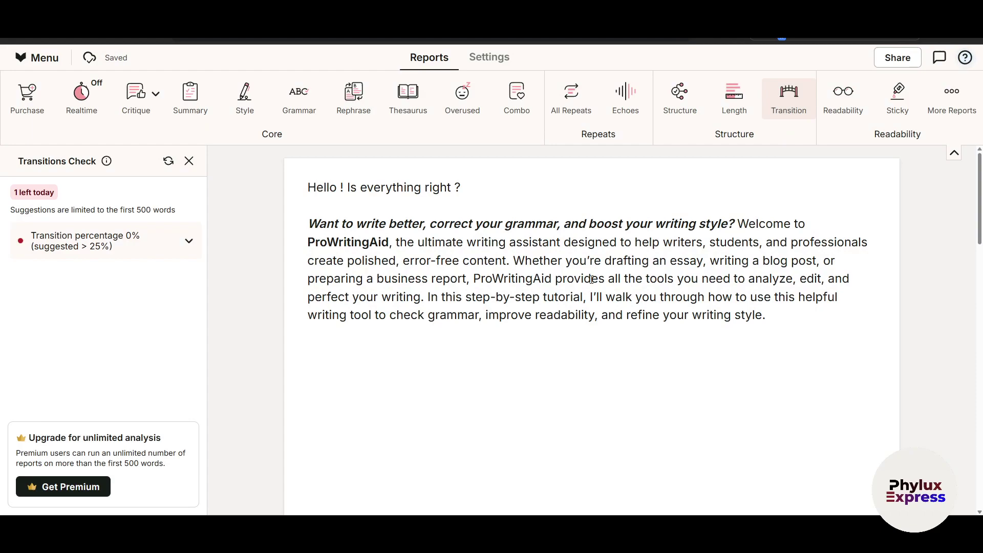
click(851, 98)
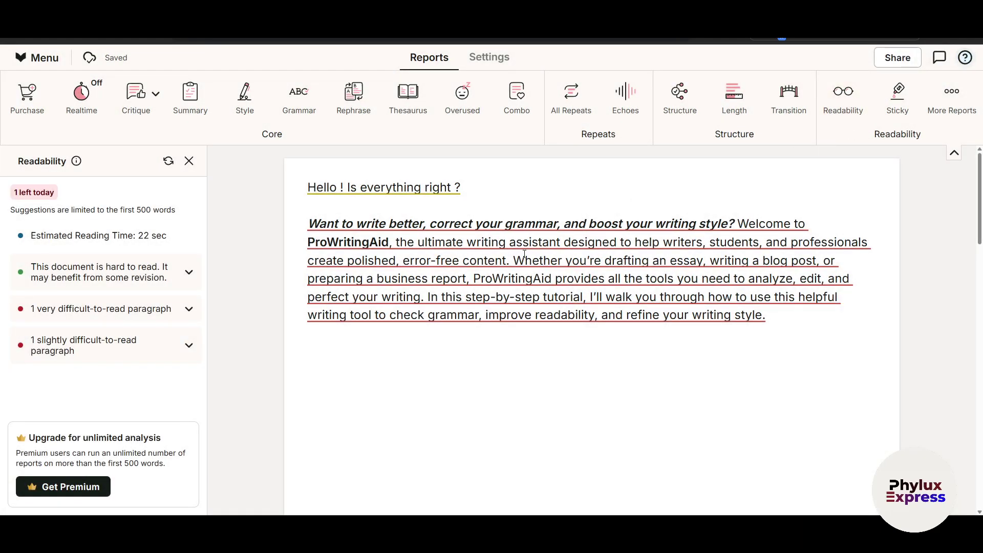
mouse_move(527, 253)
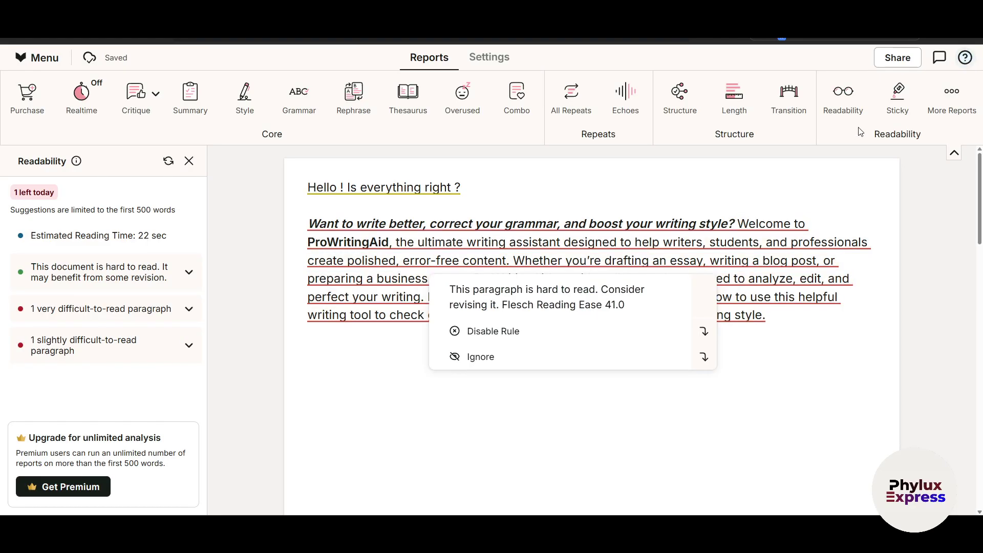
Run the Sticky Sentences check and the Dialogue Tags check on the document
click(915, 98)
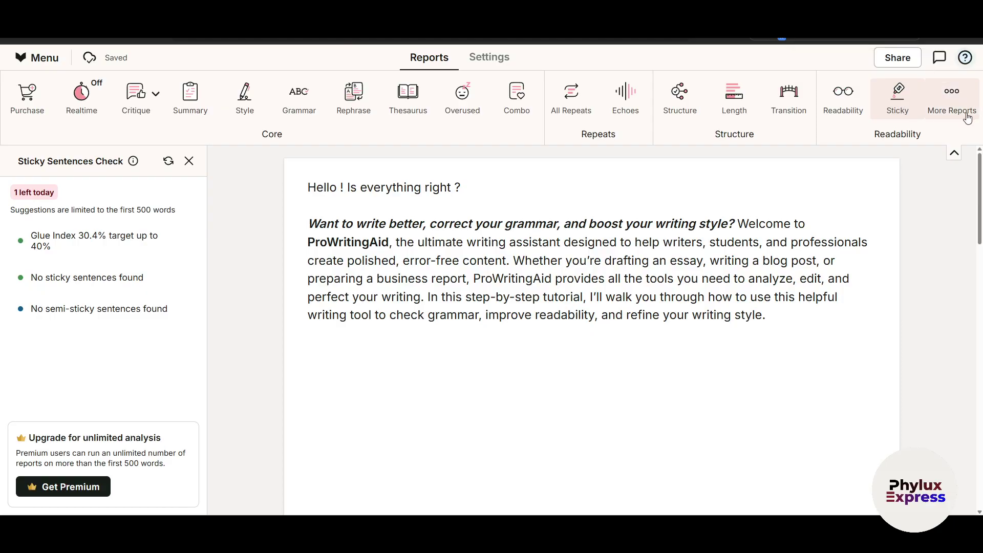
click(953, 100)
click(917, 319)
click(953, 100)
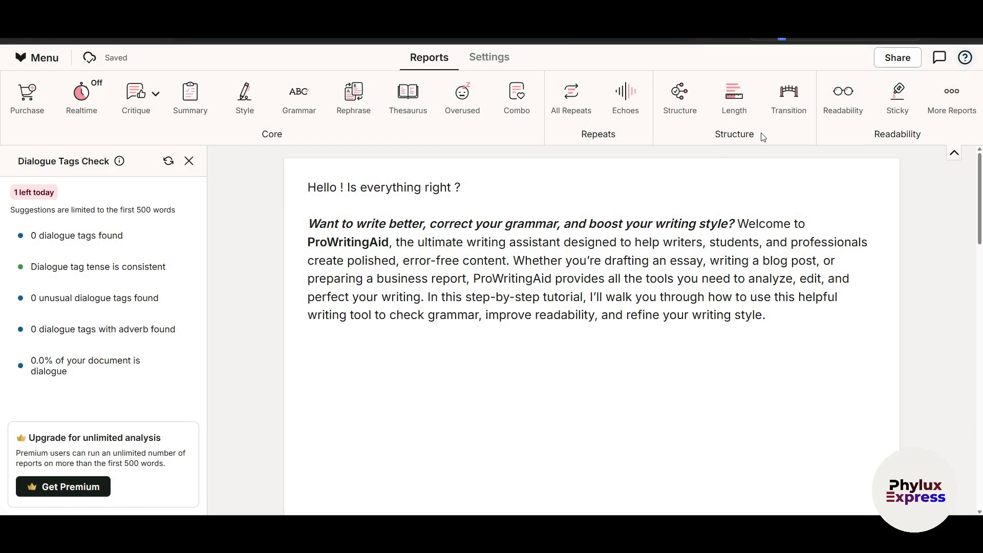
Look through the available language variants and document type categories in the document's settings
click(490, 58)
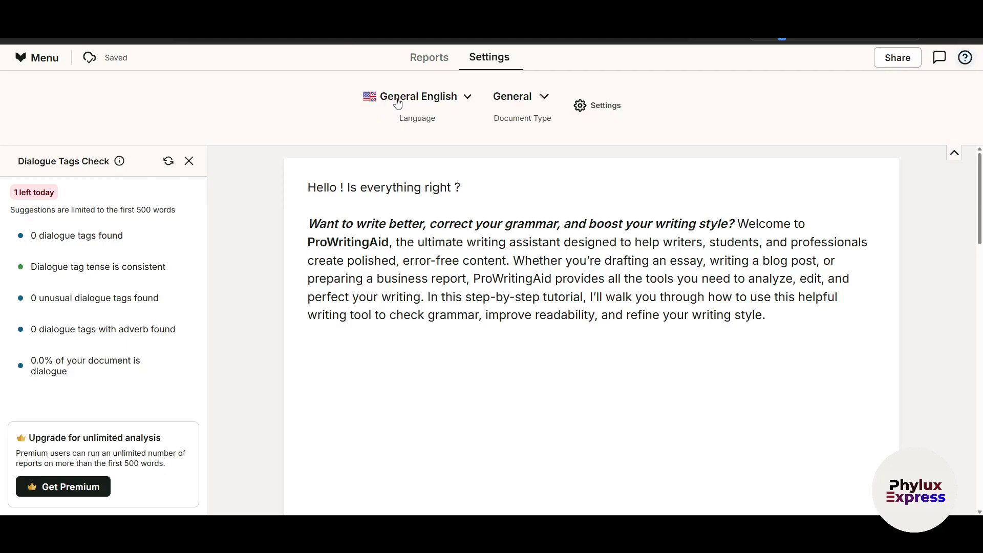
click(429, 102)
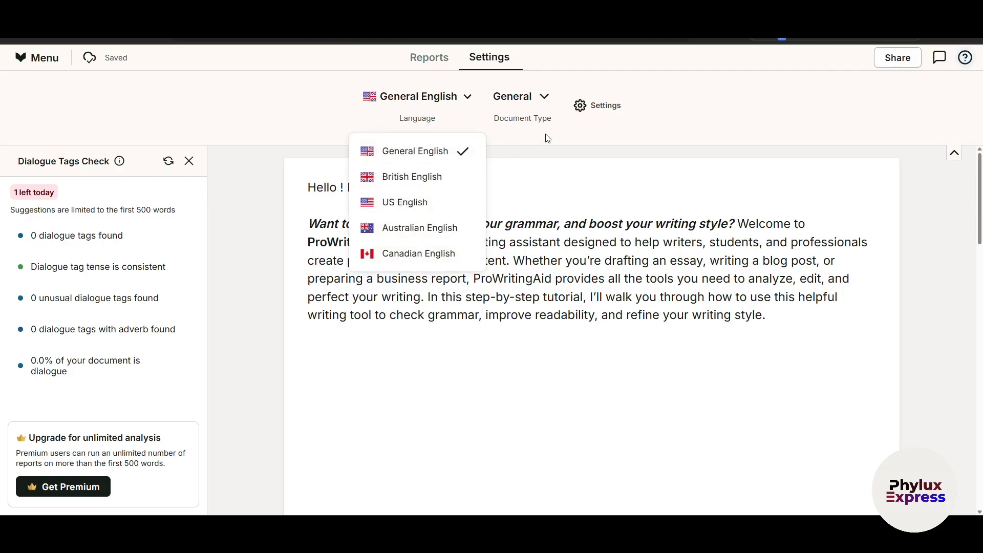
click(530, 97)
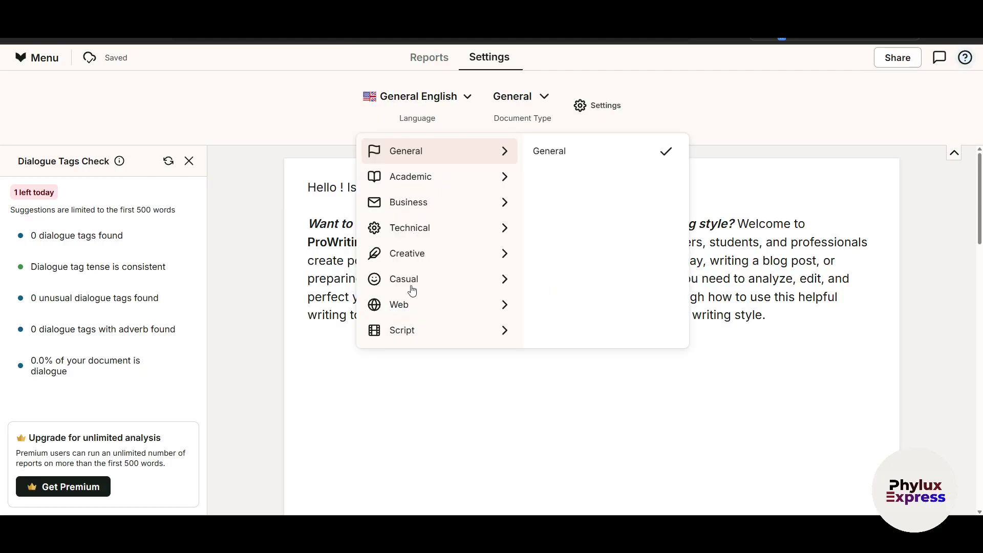
click(766, 94)
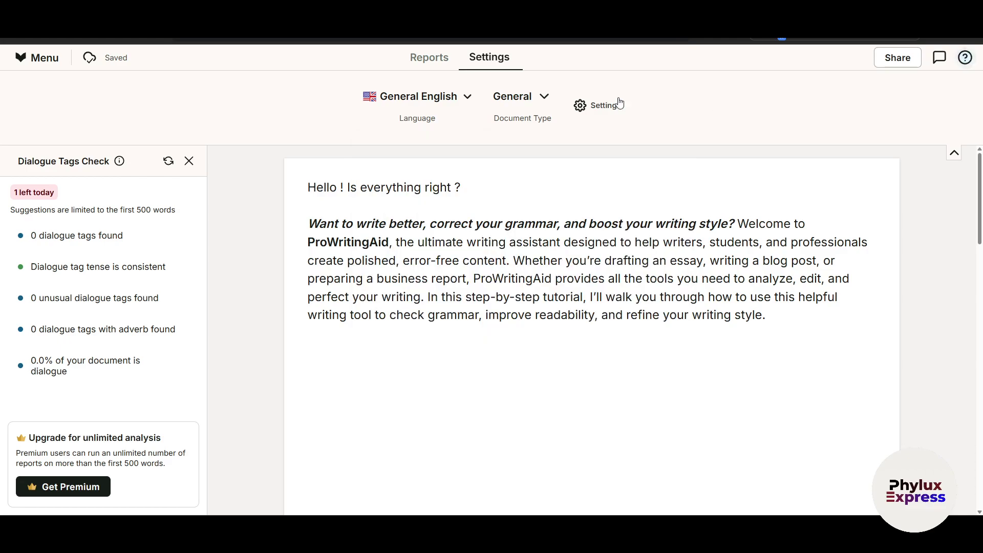
Copy the document's share link and make the document public so that the link works
click(880, 62)
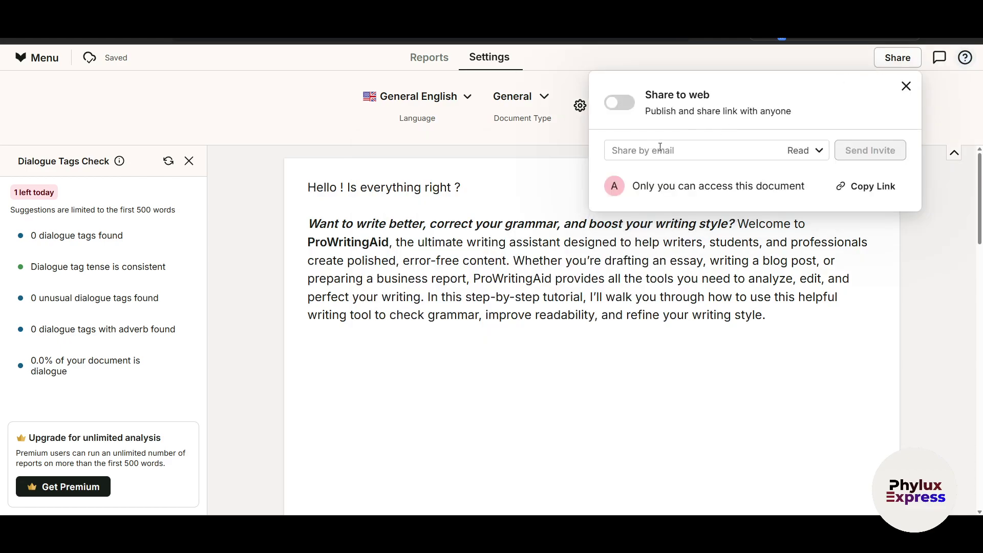
click(866, 187)
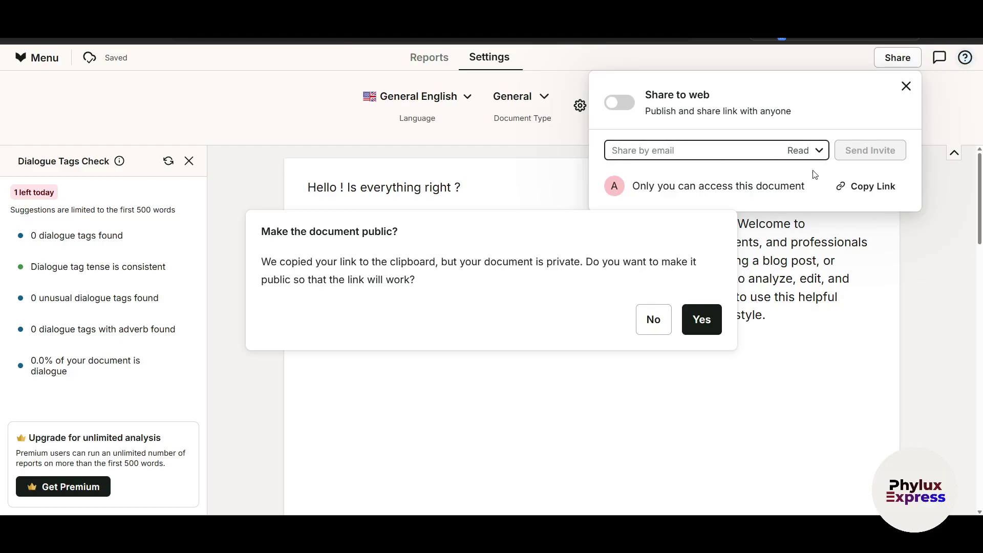
click(906, 87)
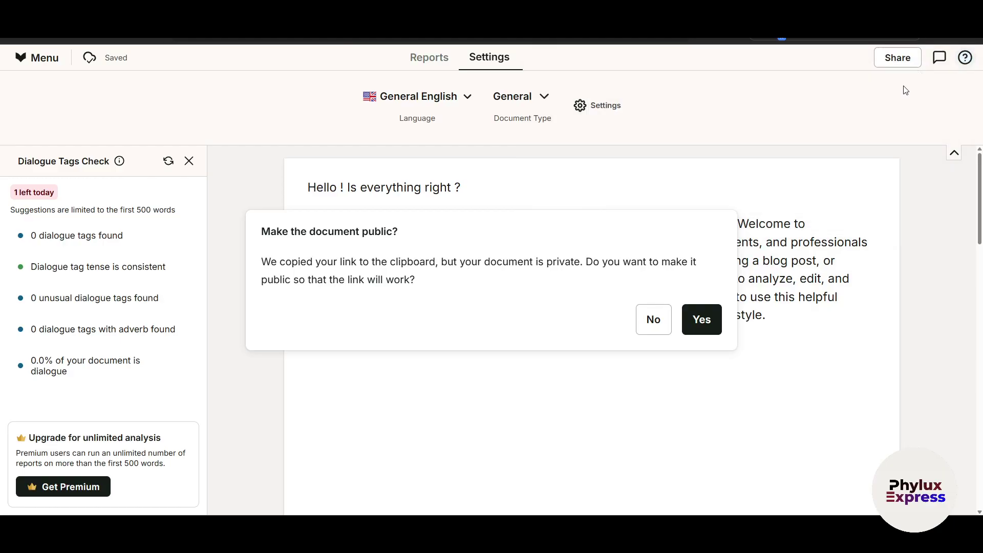
click(689, 323)
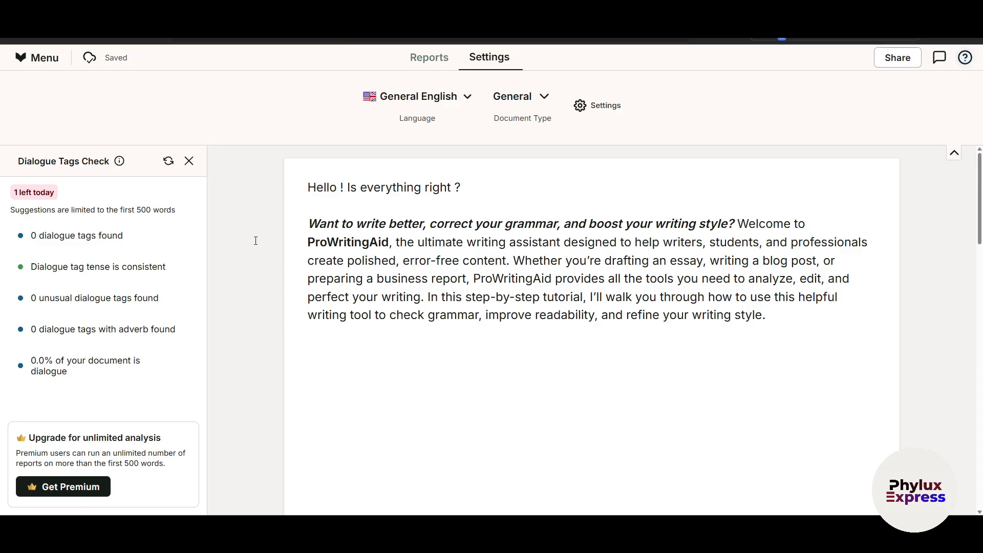